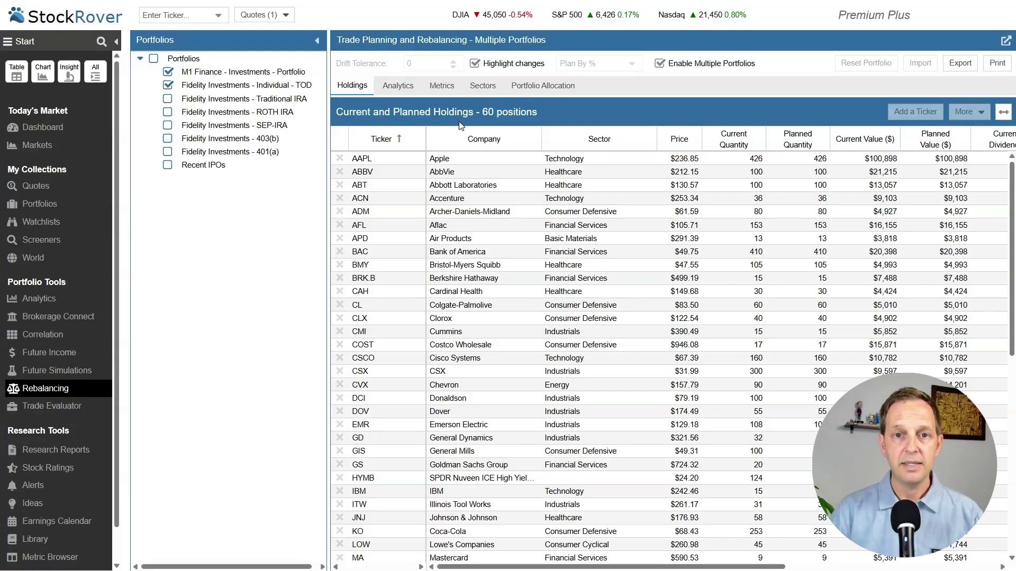
scroll(584, 238, "down", 10)
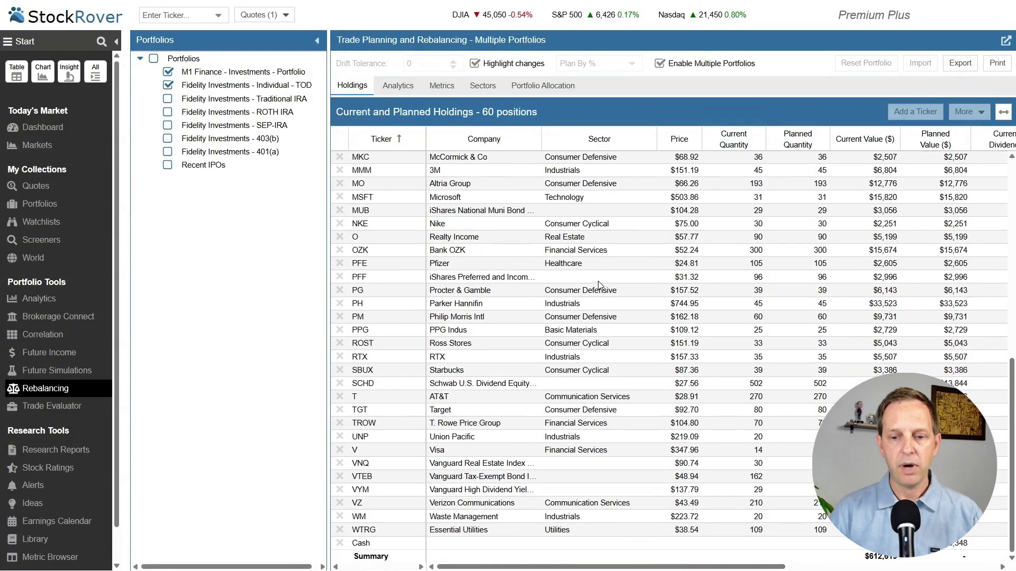
left_click_drag(627, 567, 764, 570)
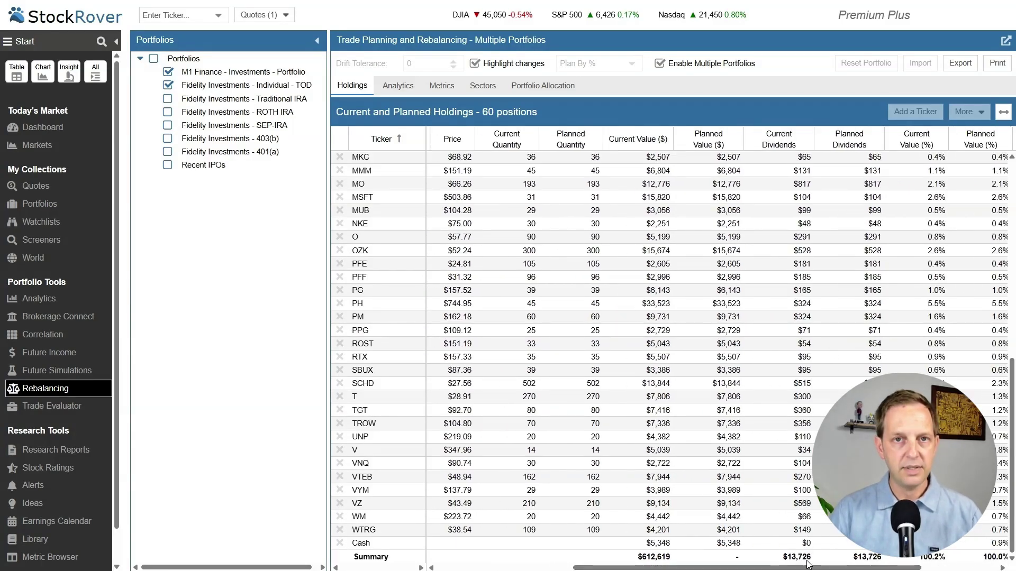
left_click_drag(677, 568, 541, 570)
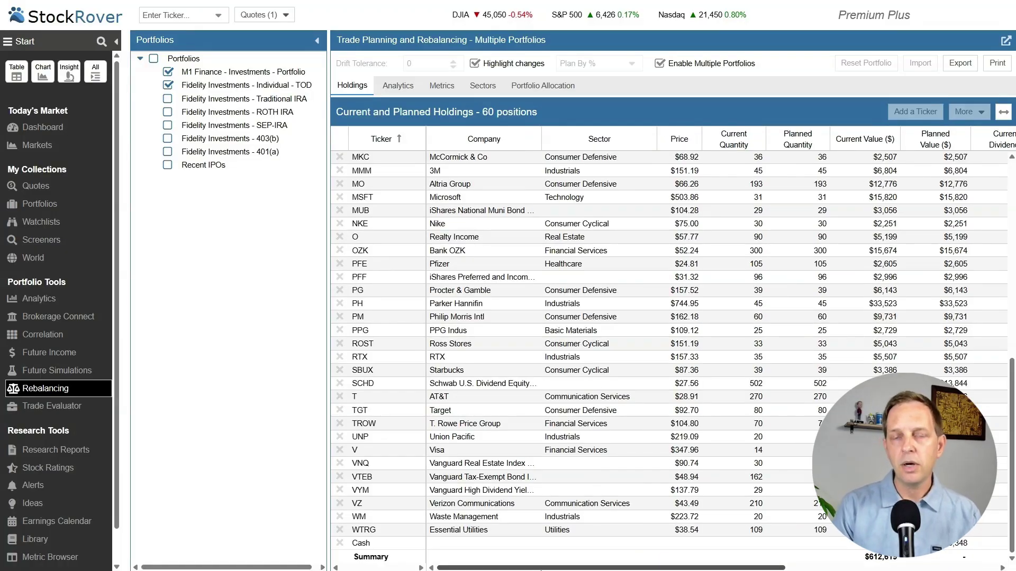
scroll(458, 302, "up", 10)
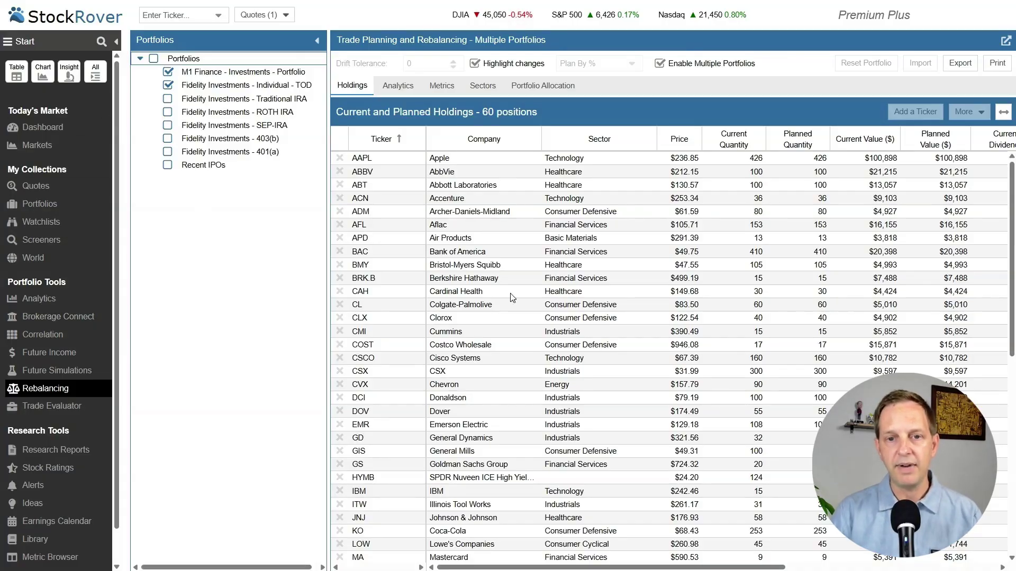
left_click(359, 89)
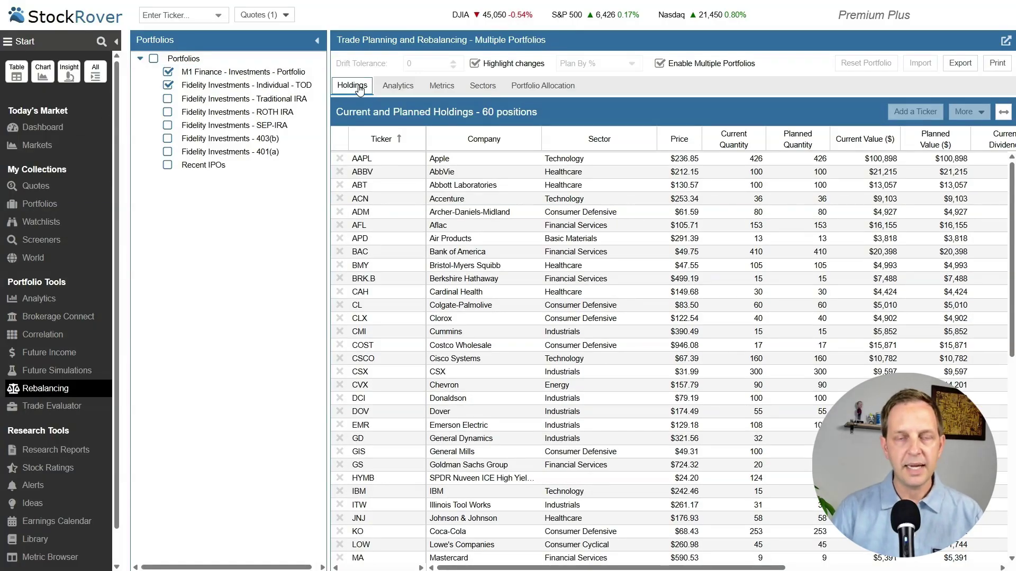
left_click(397, 87)
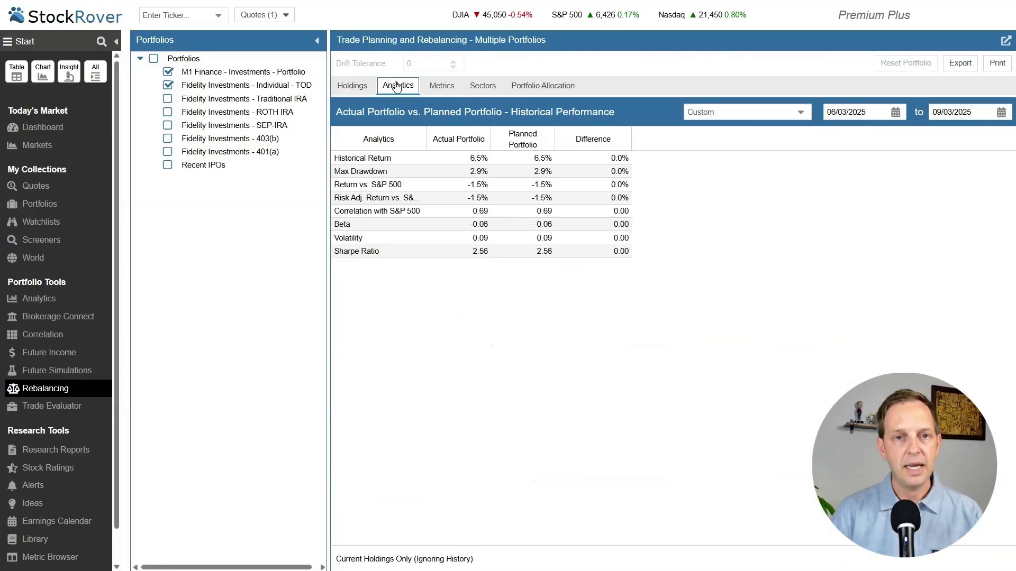
left_click(434, 87)
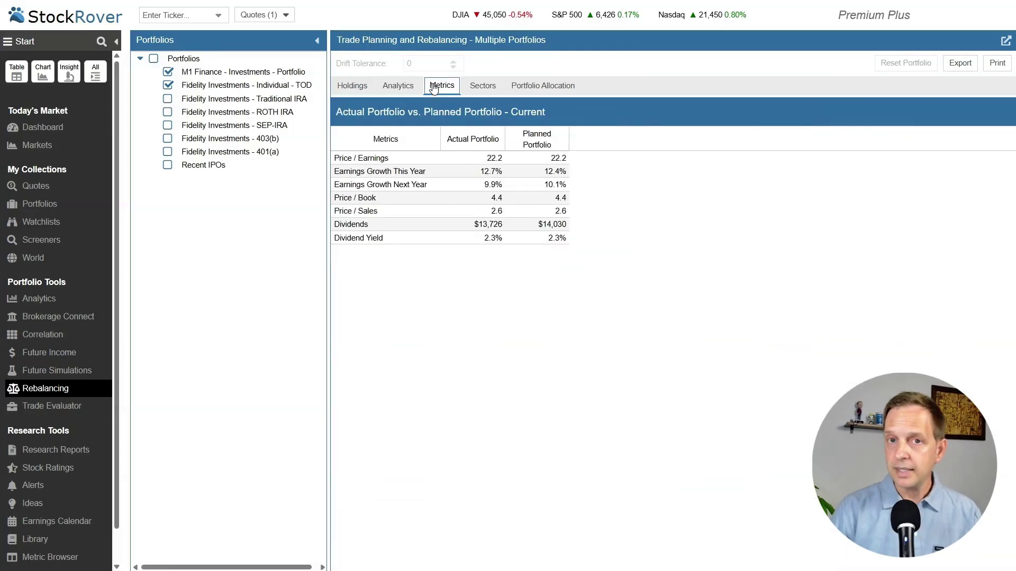
left_click(471, 87)
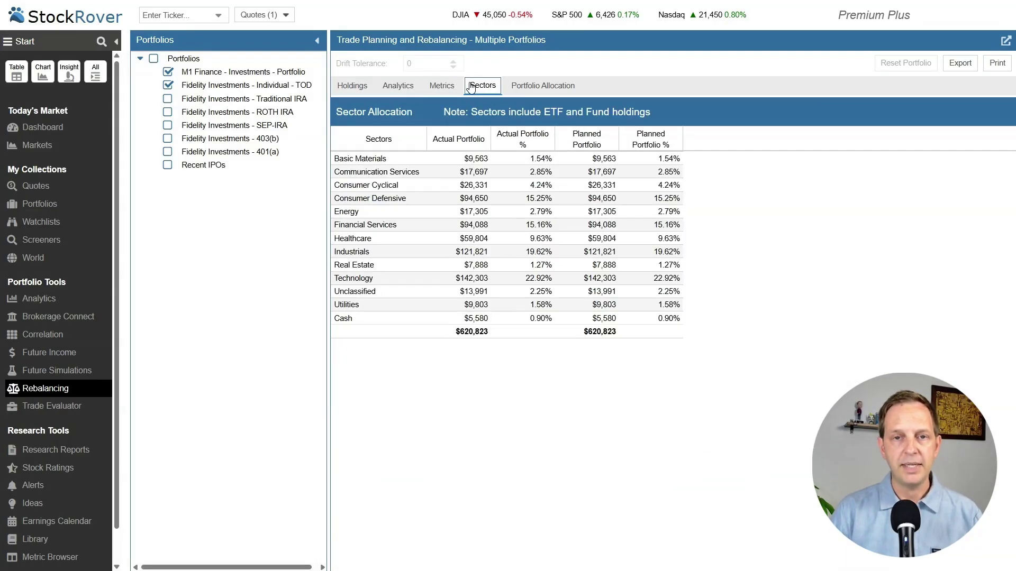
left_click(544, 87)
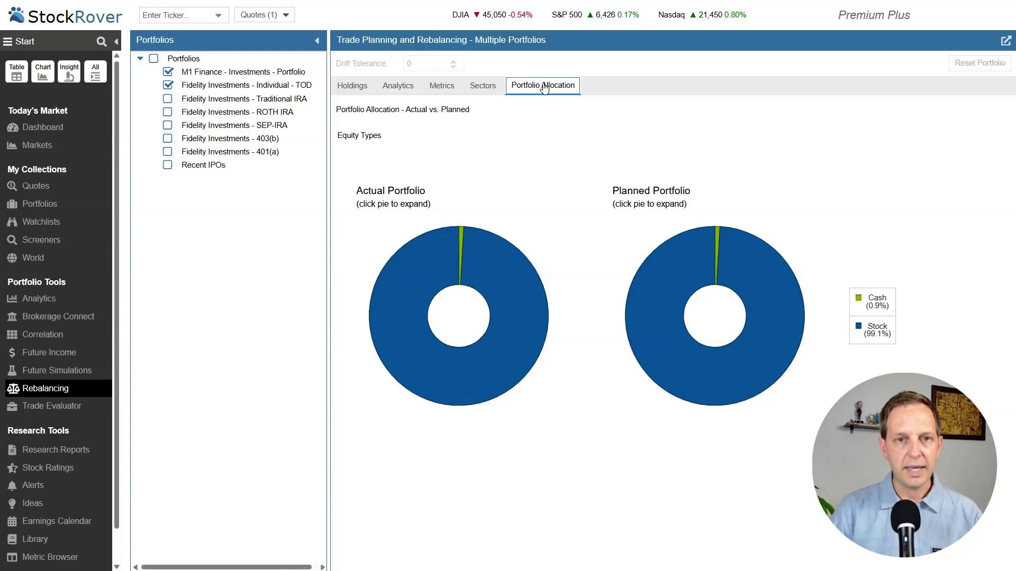
left_click(352, 88)
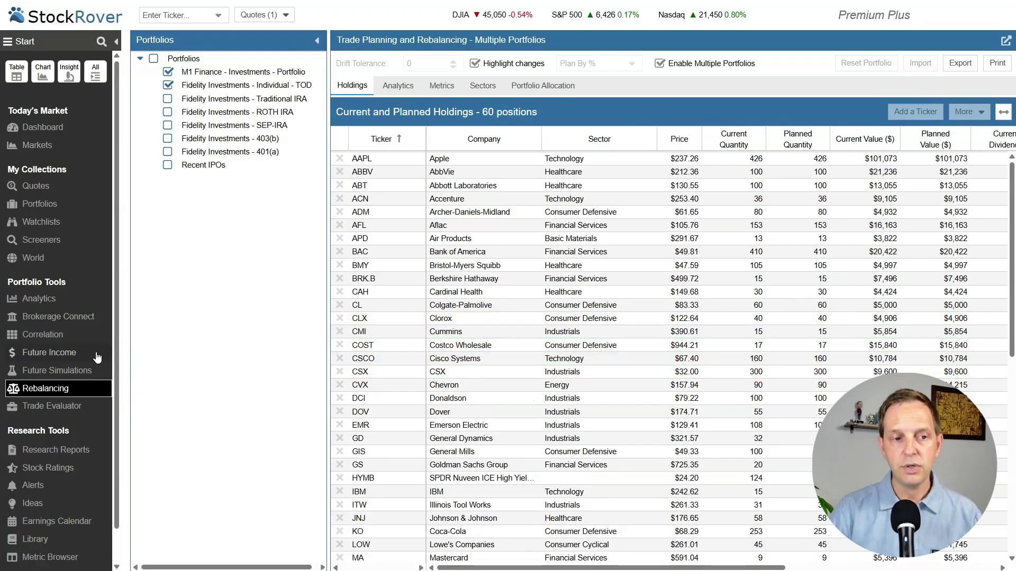
Step: Show Future Income's 2025 projection of $13,957.88, split monthly by portfolio in a stacked chart
left_click(83, 354)
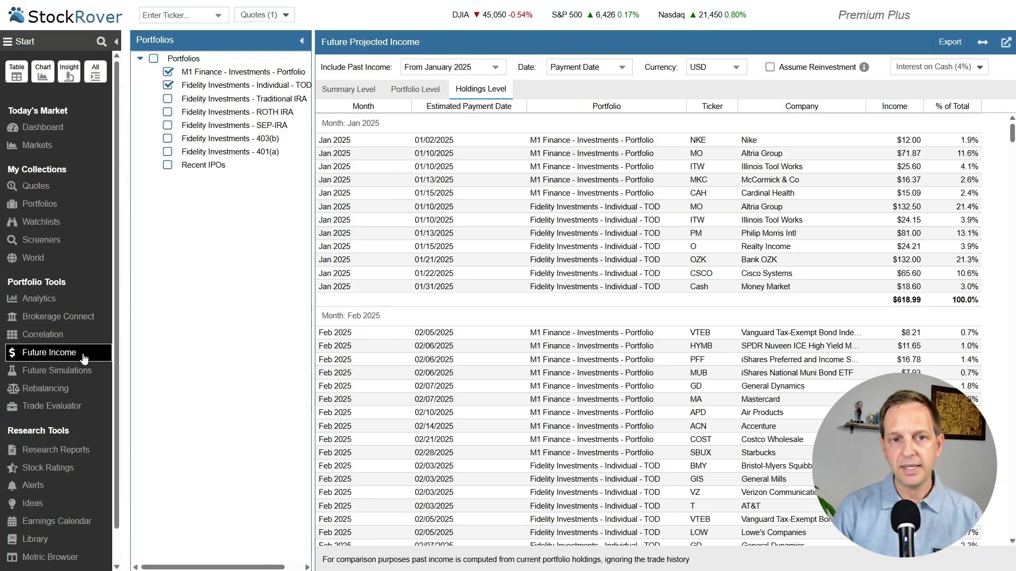
left_click(352, 90)
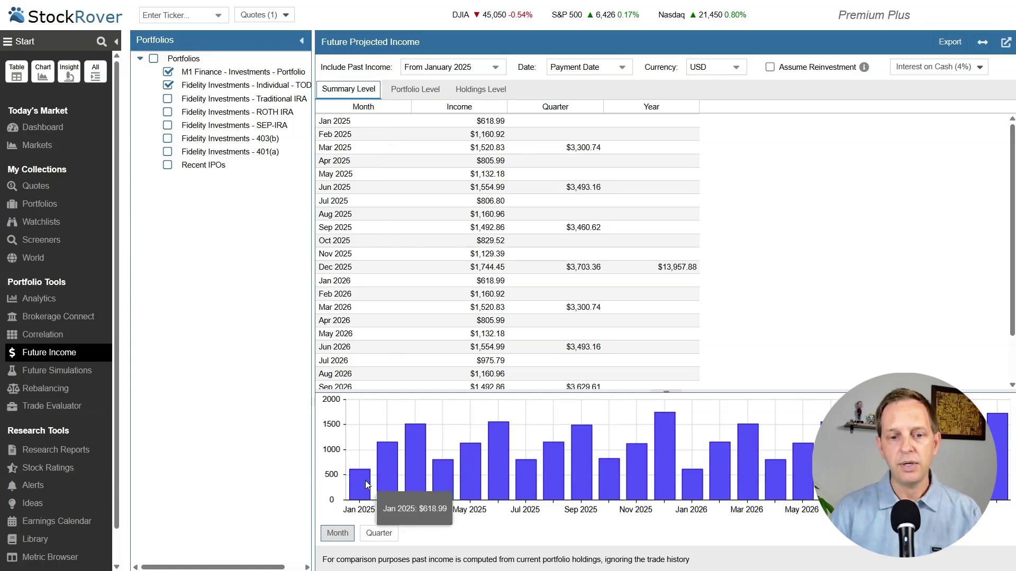
mouse_move(444, 484)
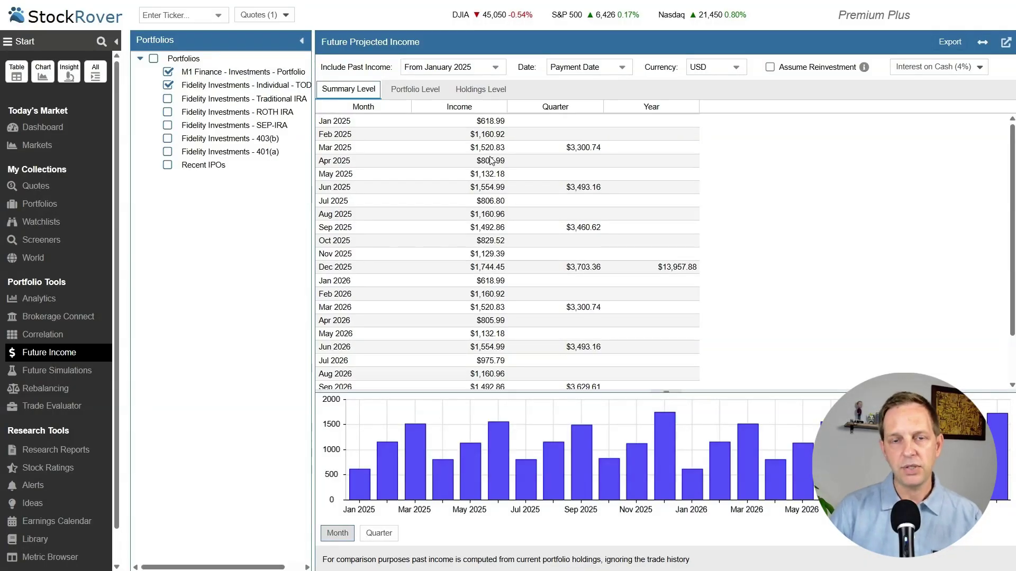
left_click(416, 90)
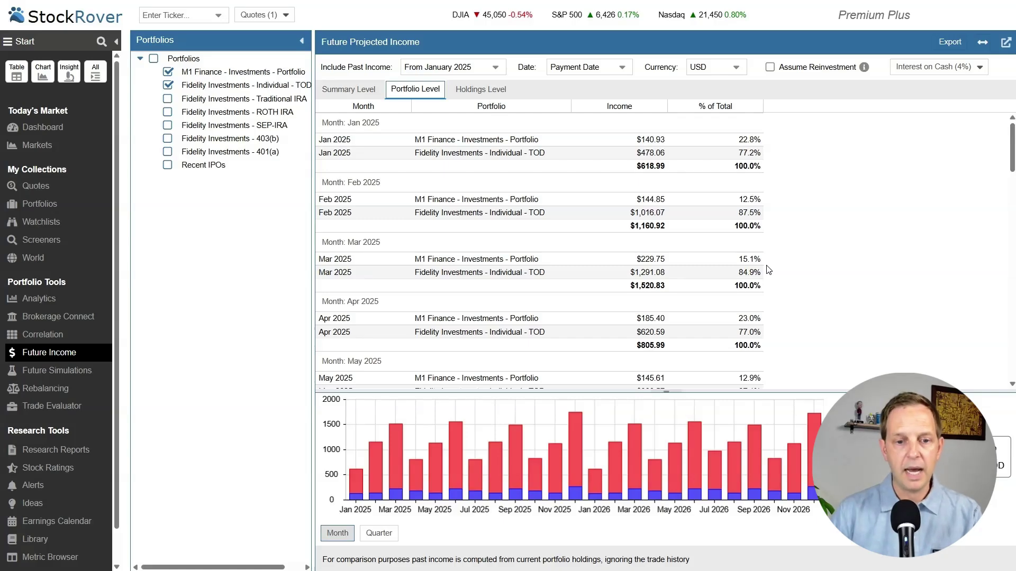
left_click(168, 72)
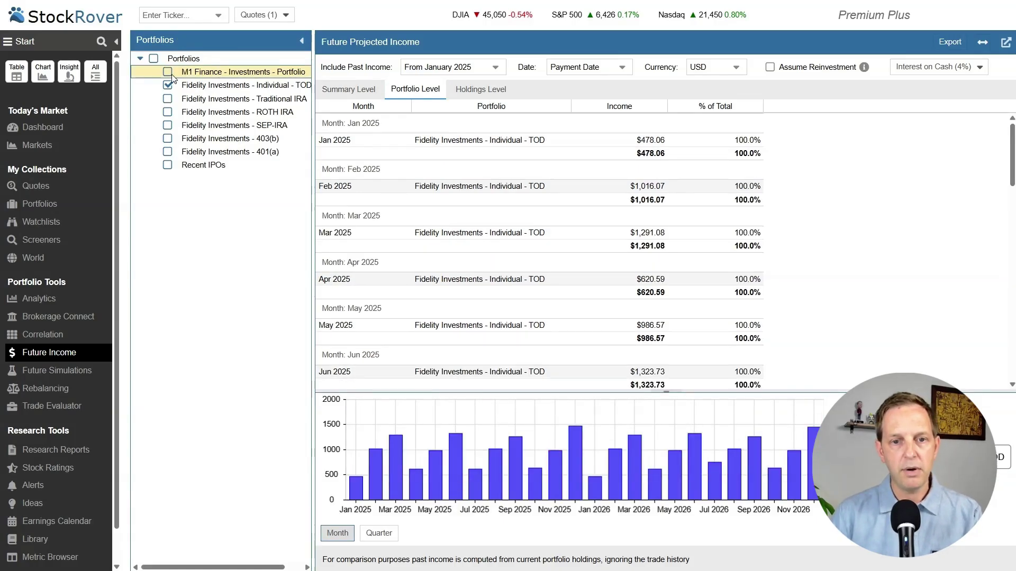
left_click(170, 74)
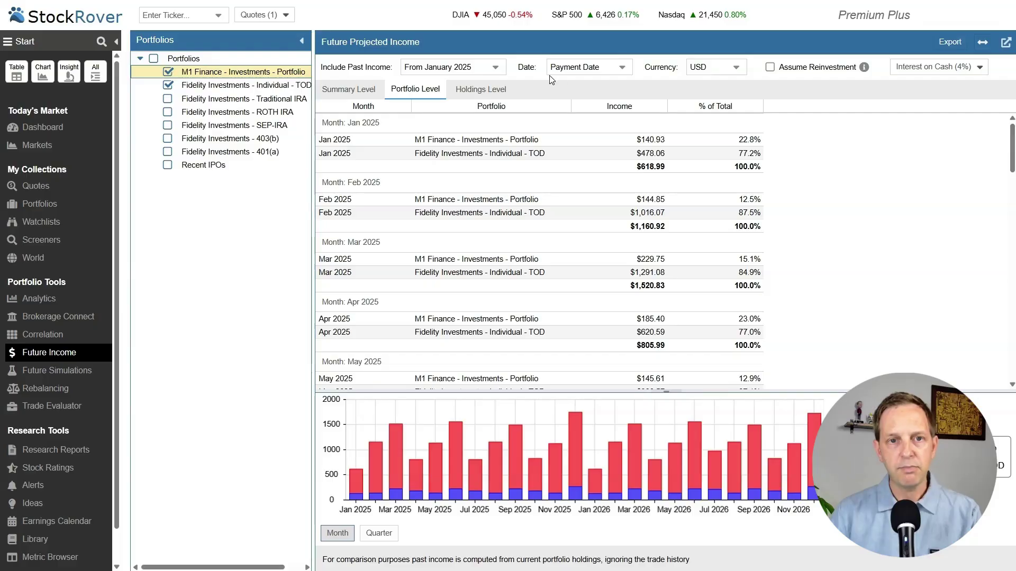
mouse_move(634, 480)
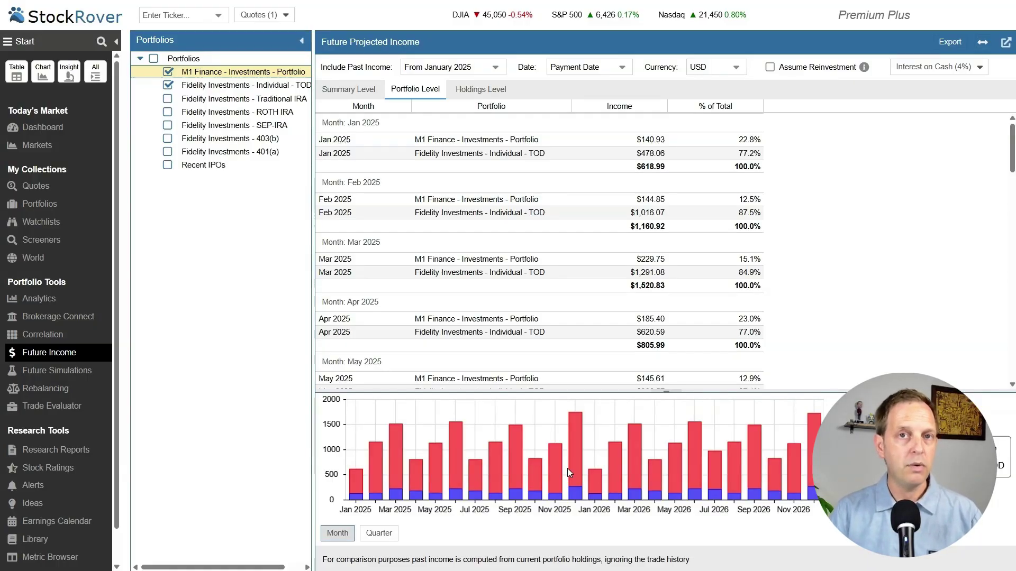
Step: List each holding's projected payments by date, e.g. AbbVie's $164.00 on 08/15/2025
left_click(456, 91)
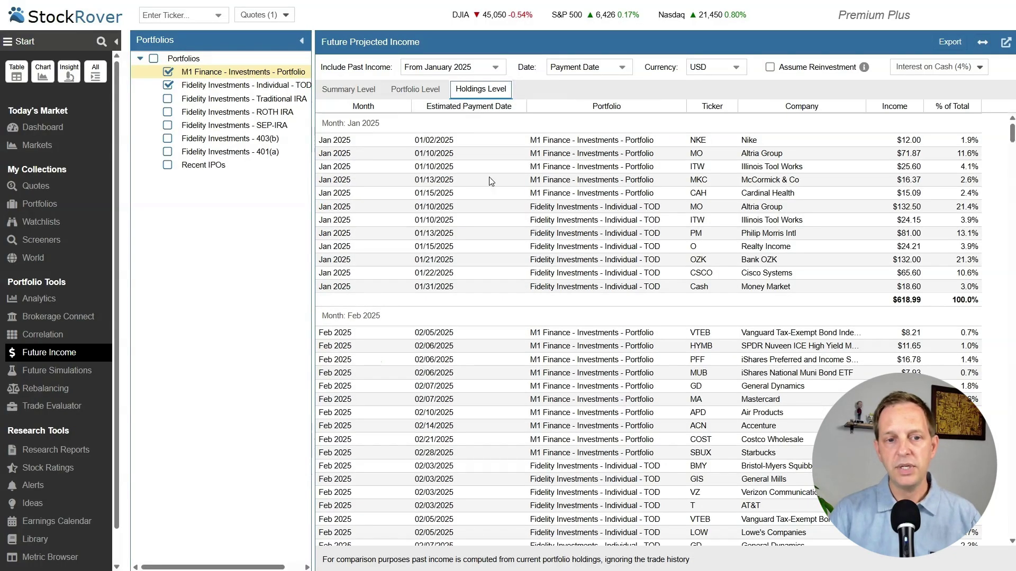
scroll(533, 236, "down", 3)
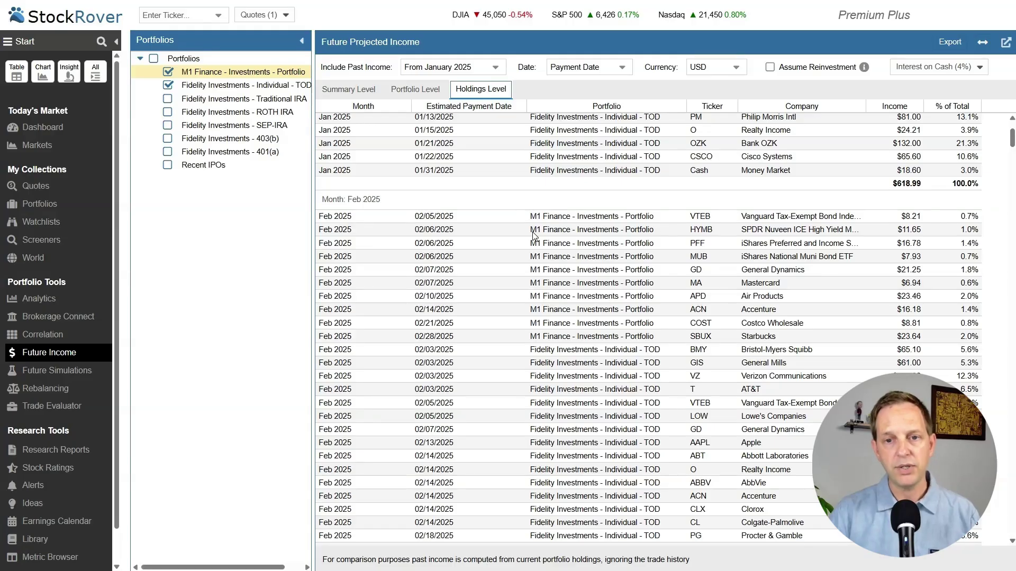
scroll(533, 236, "down", 10)
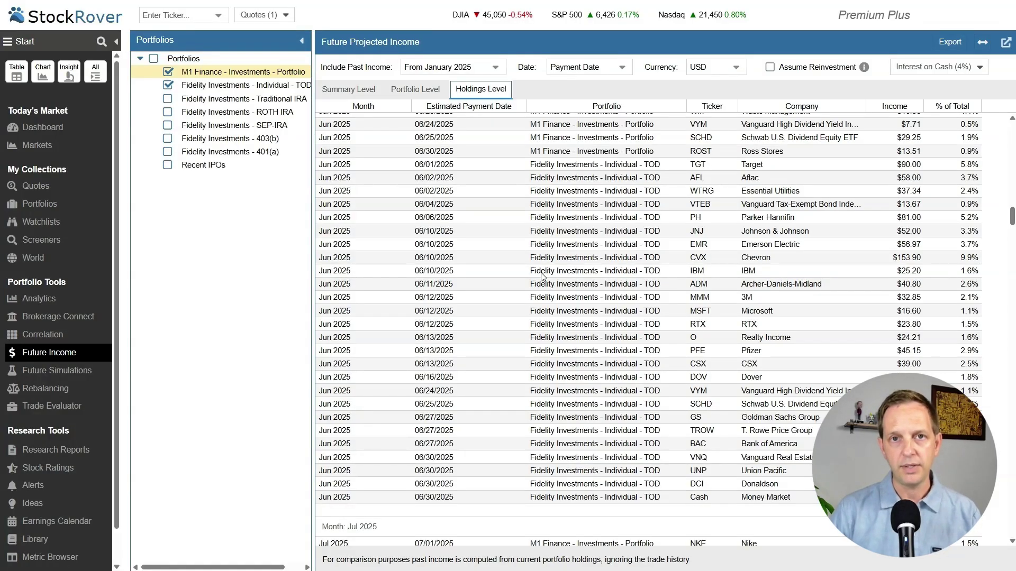
scroll(609, 296, "down", 10)
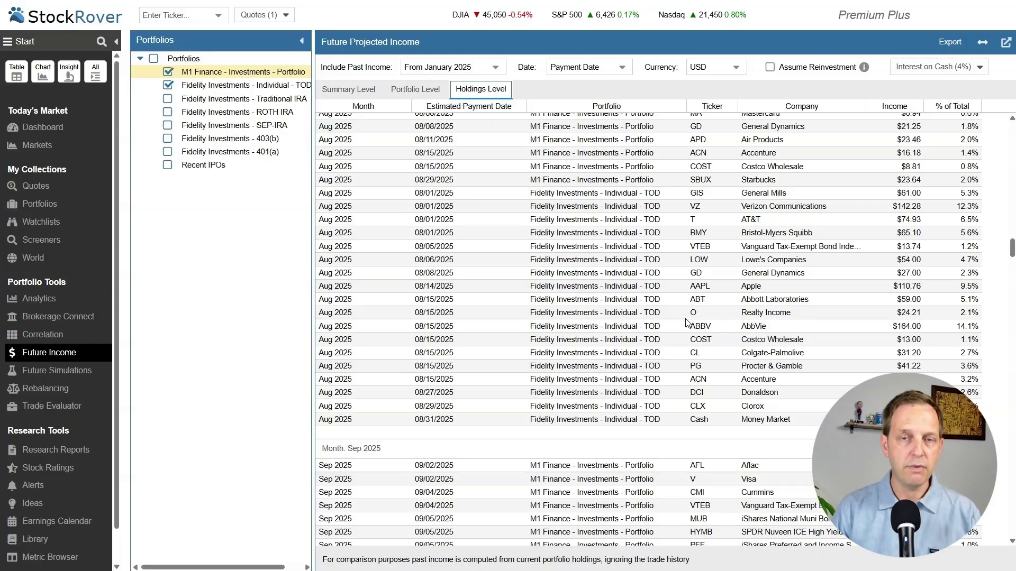
Step: Open the saved screeners and bring up the Dividend Growth screener results
left_click(55, 358)
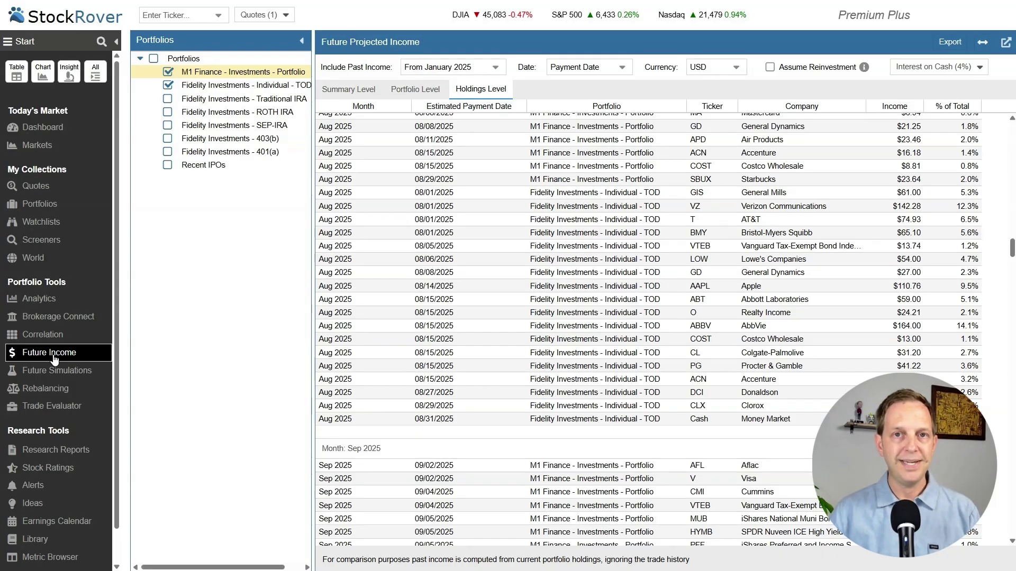
left_click(45, 241)
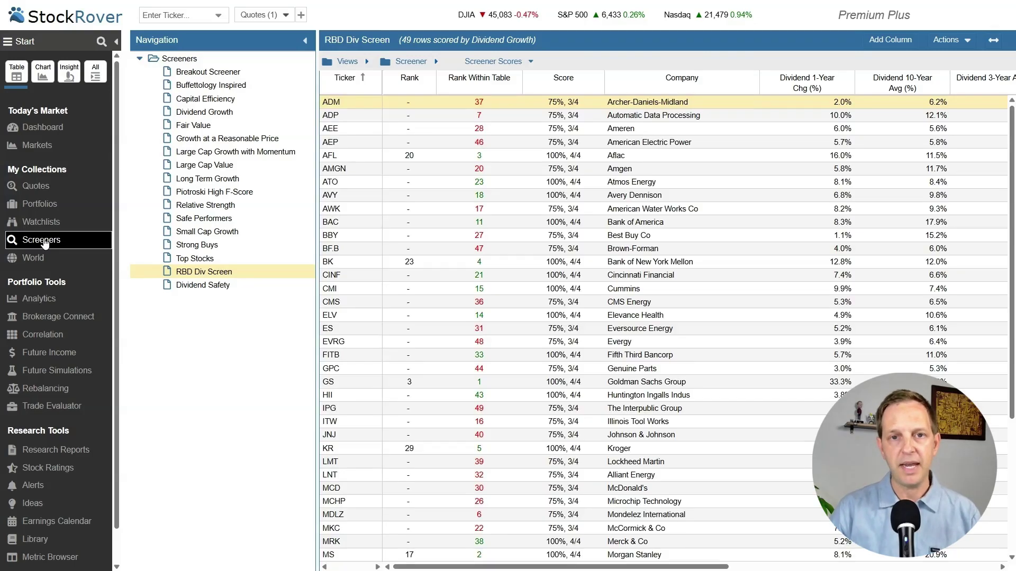
left_click(199, 73)
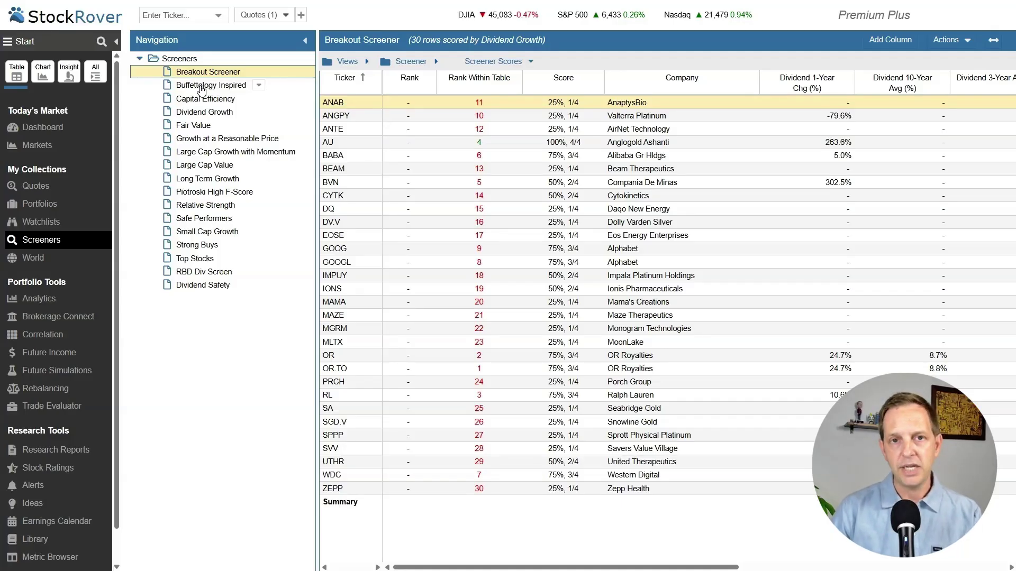
left_click(208, 115)
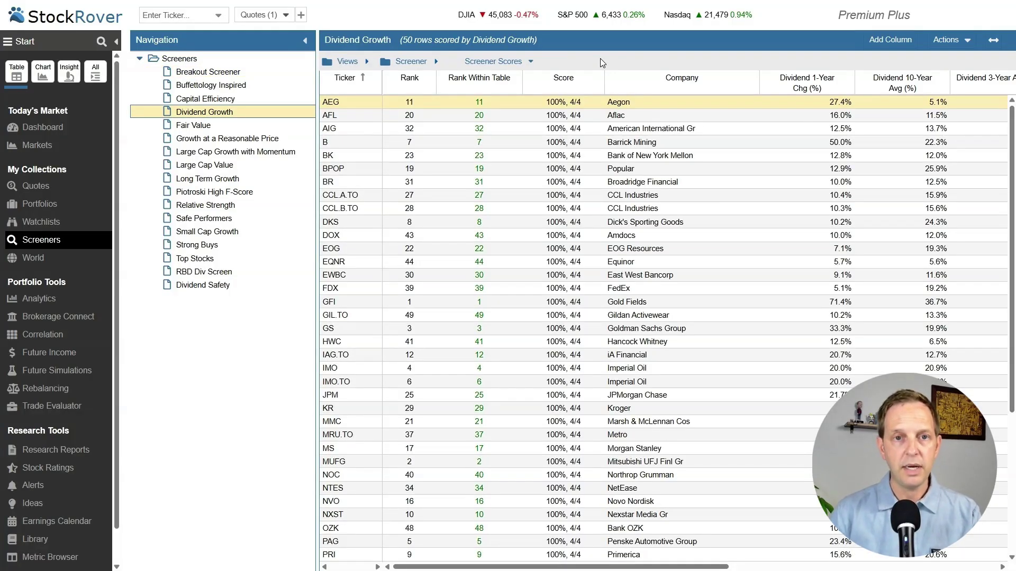
Step: Sort the Dividend Growth results by Rank with rank 1 first, led by Gold Fields
left_click(417, 83)
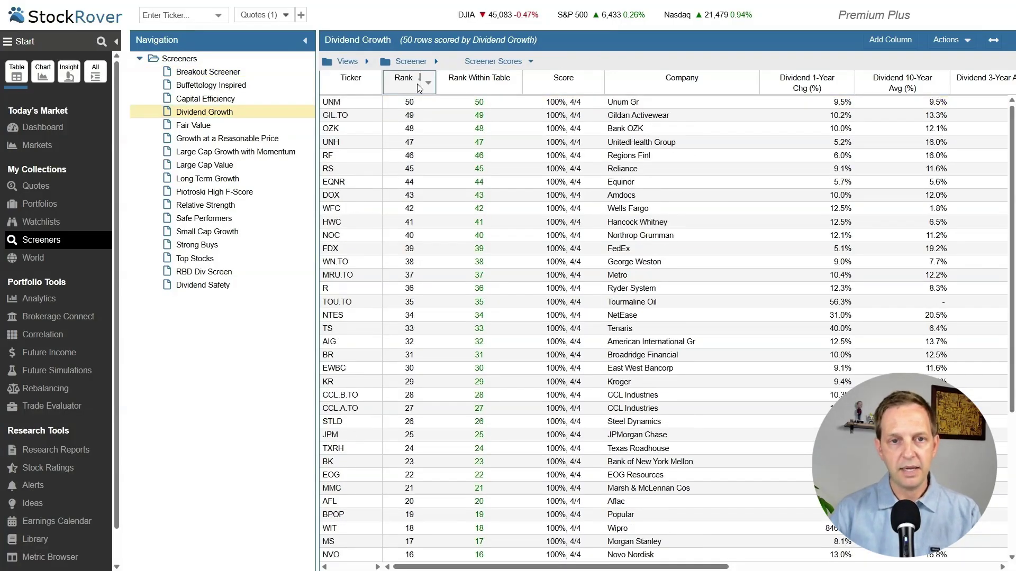
left_click(417, 84)
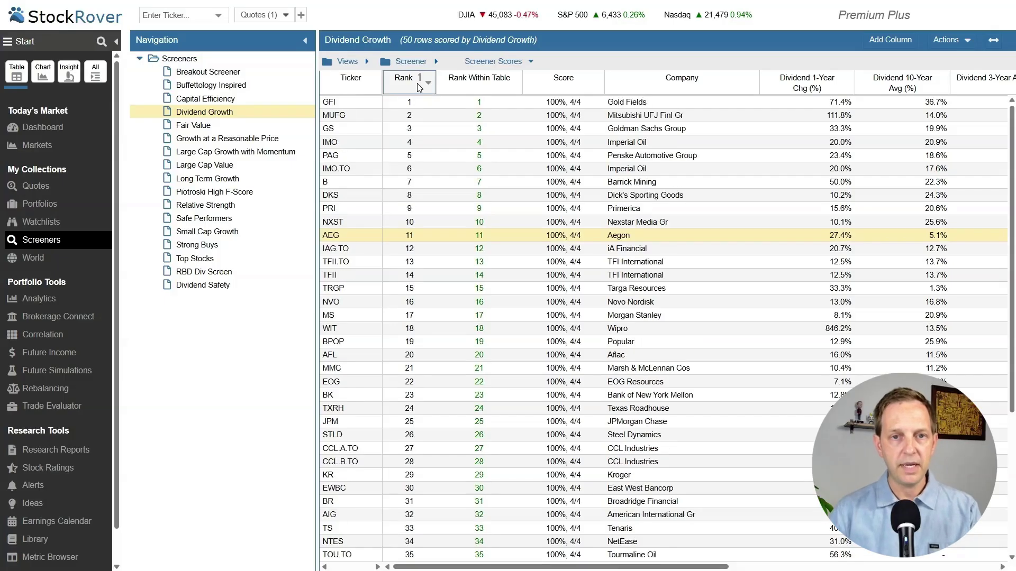
left_click_drag(462, 567, 613, 569)
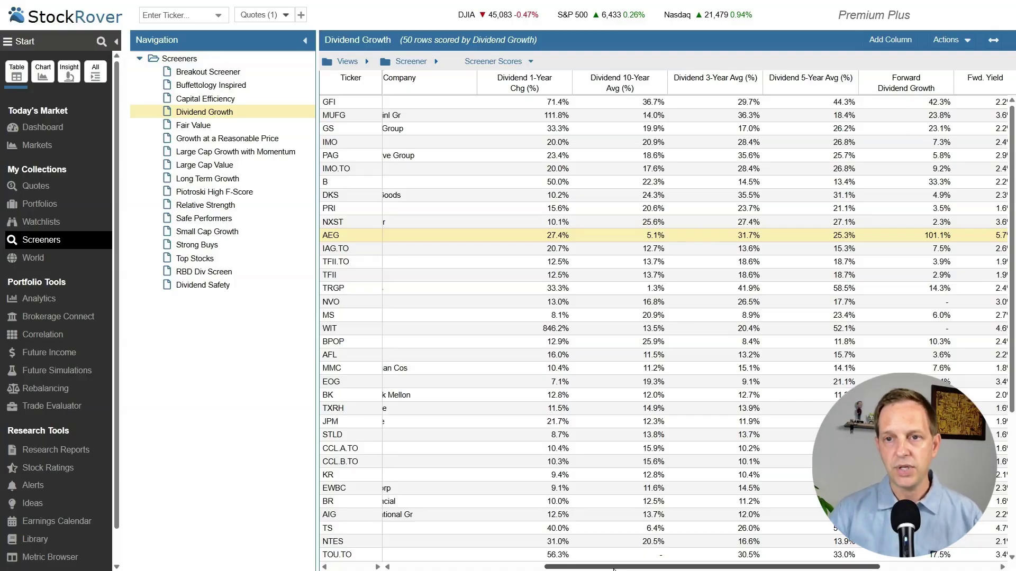
left_click_drag(614, 569, 672, 570)
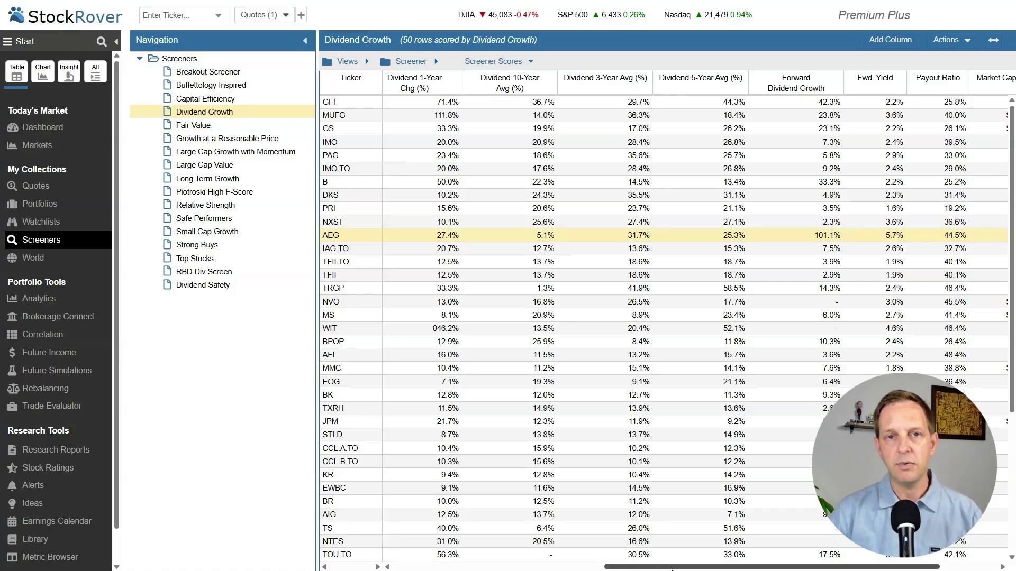
Step: Open the Dividend Growth screener editor with its 9 criteria and 256 passing stocks
right_click(231, 113)
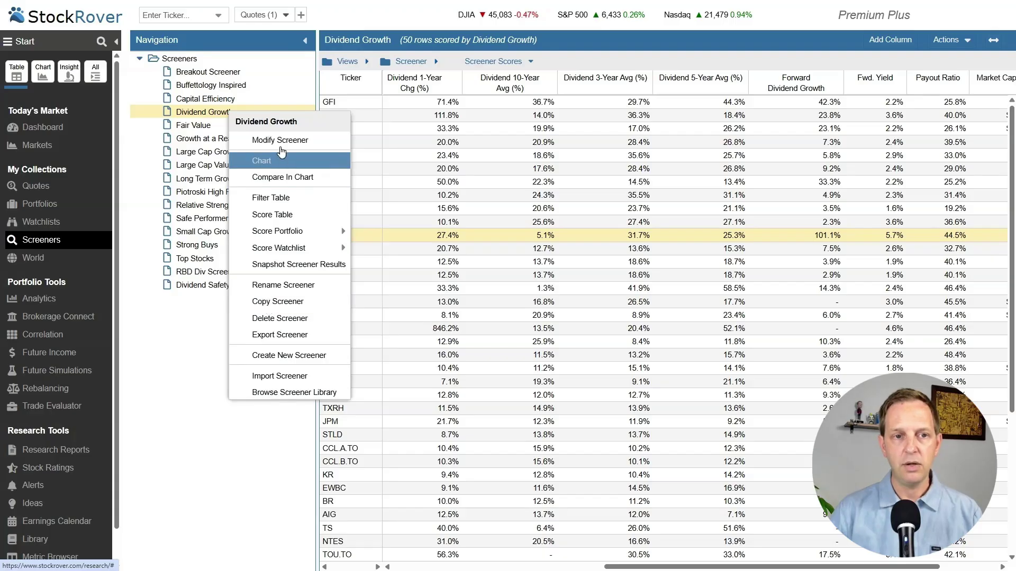
left_click(281, 142)
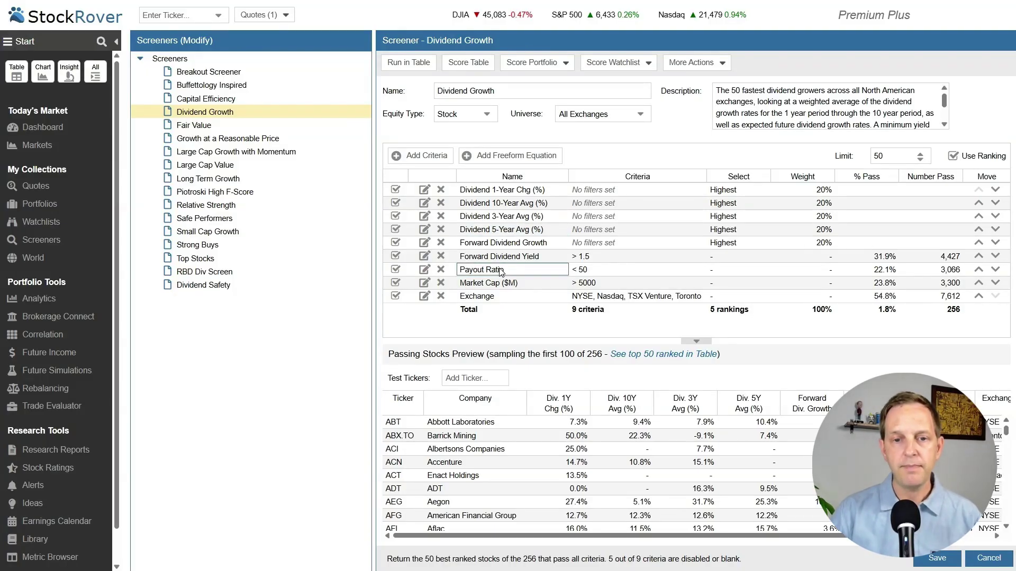
Step: Change the Payout Ratio limit from under 50 to under 40 and save the screener
left_click(424, 270)
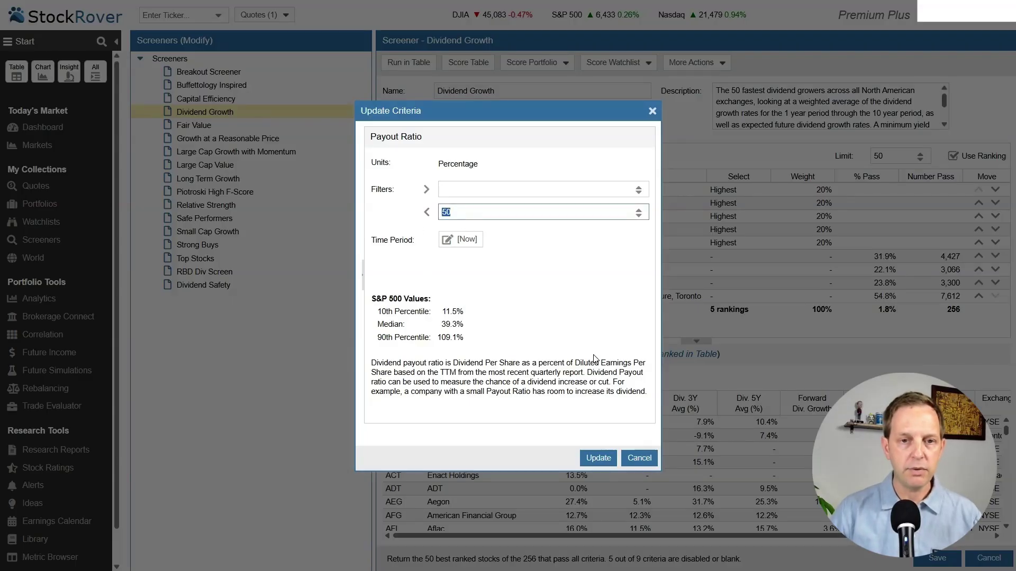
type("40")
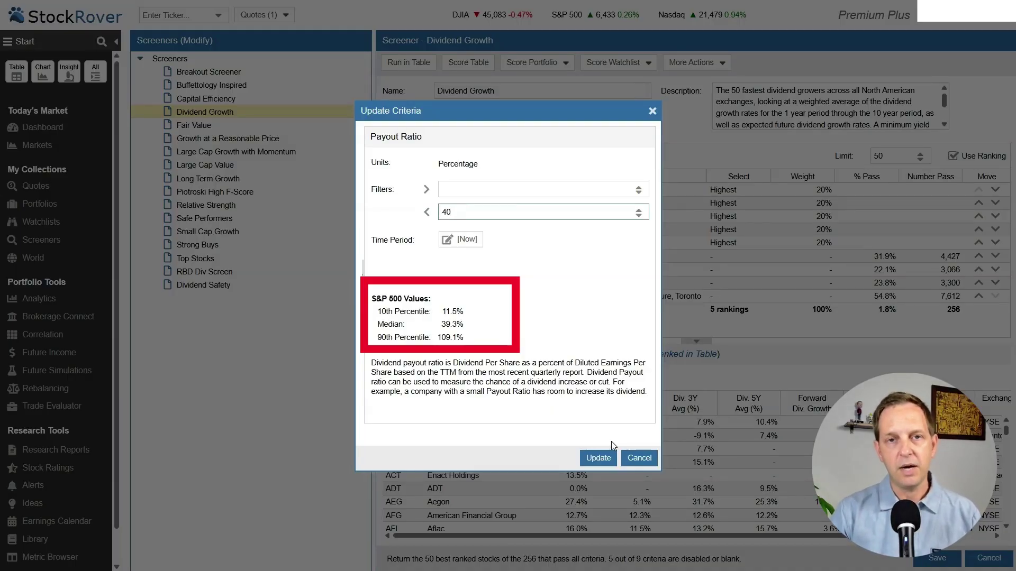
left_click(639, 457)
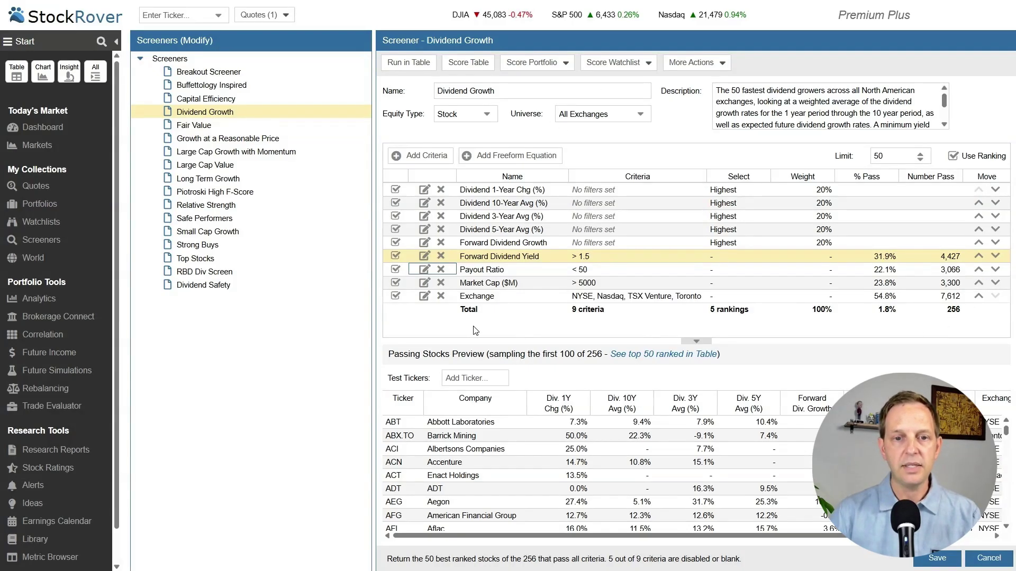
left_click(424, 271)
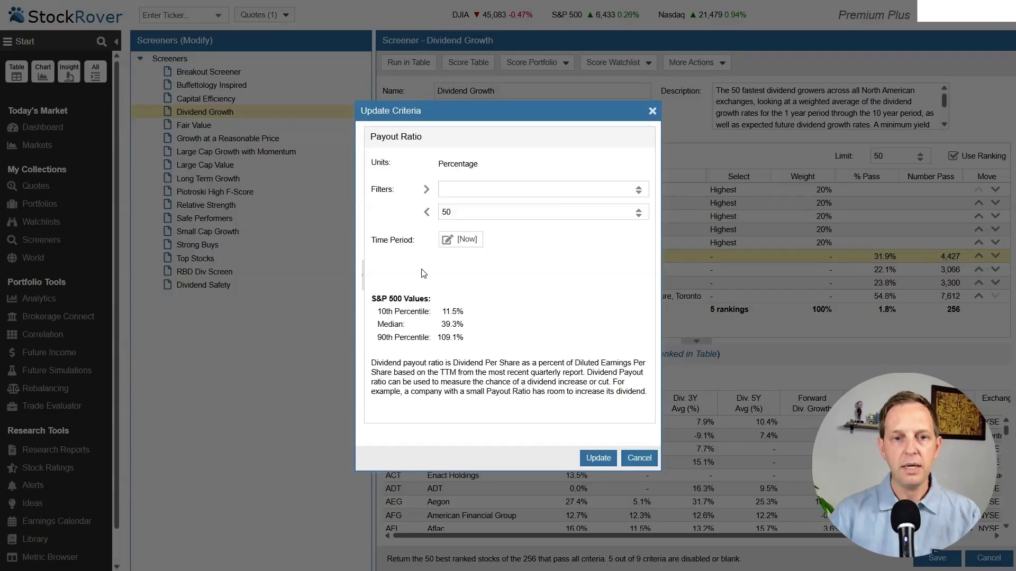
double_click(446, 212)
type("40")
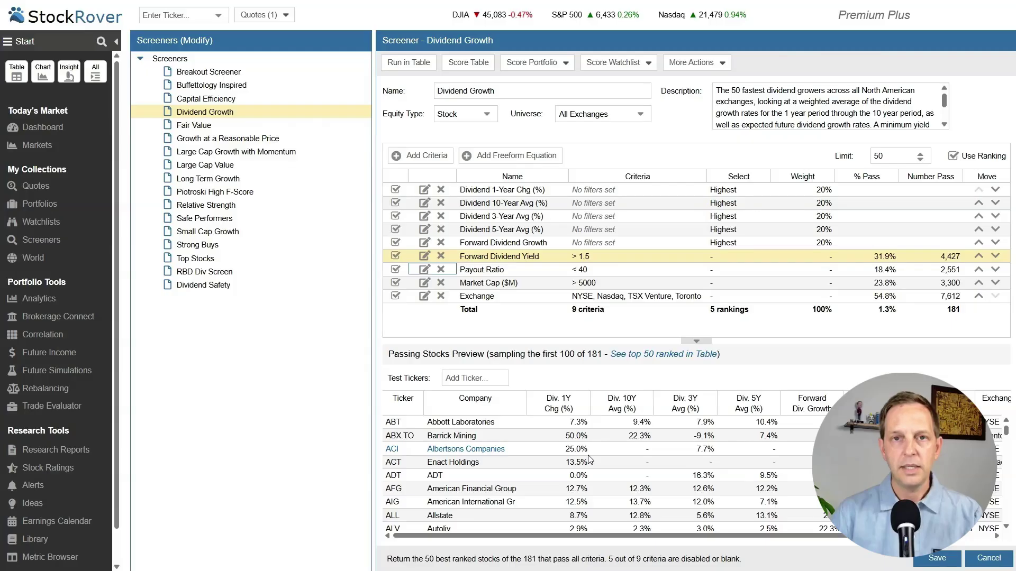
left_click(591, 459)
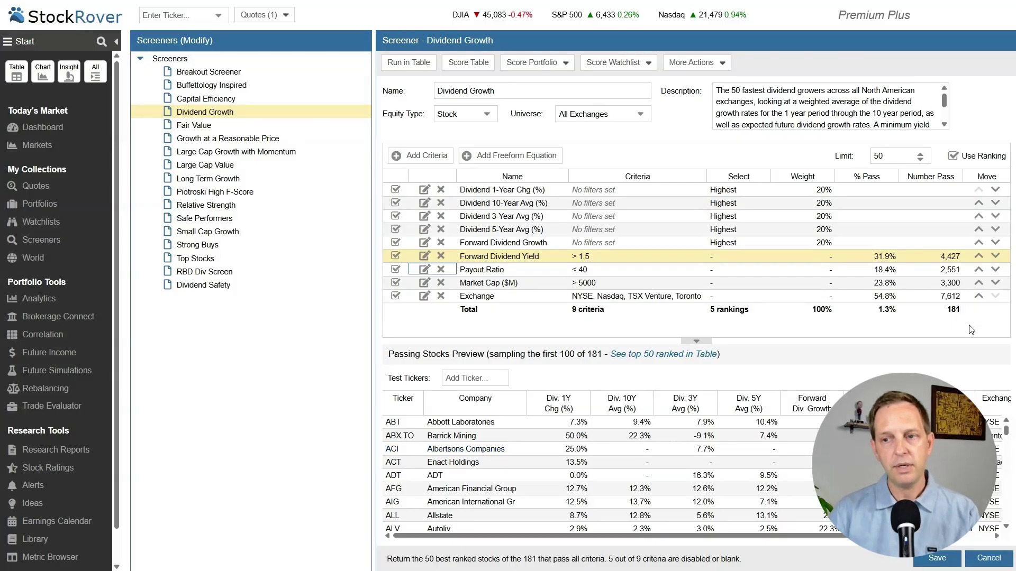
left_click(937, 558)
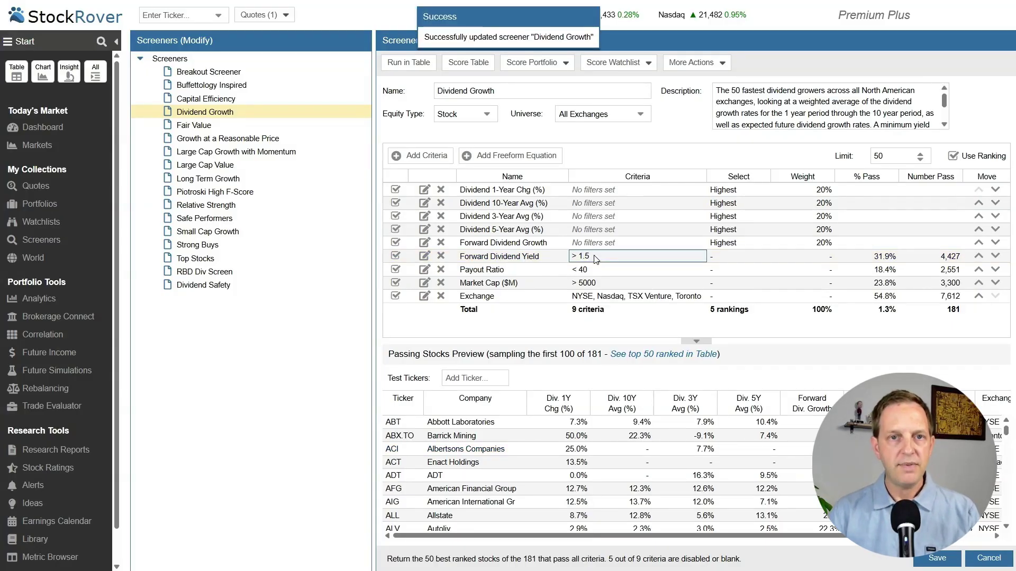
Step: Show RBD Div Screen results sorted by Fwd. Yield and Dividend 5-Year Avg, then open its editor
left_click(406, 62)
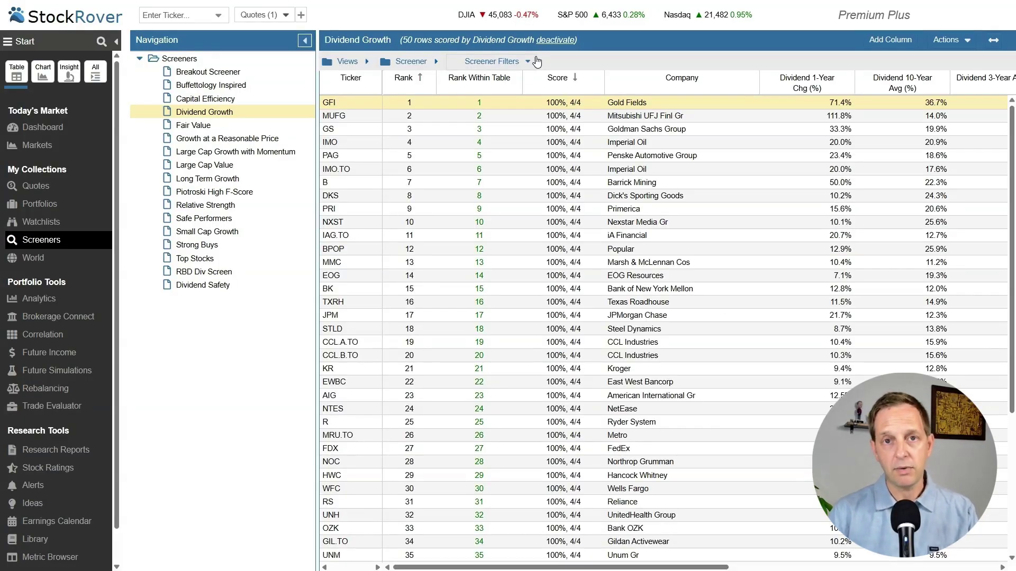
left_click(208, 272)
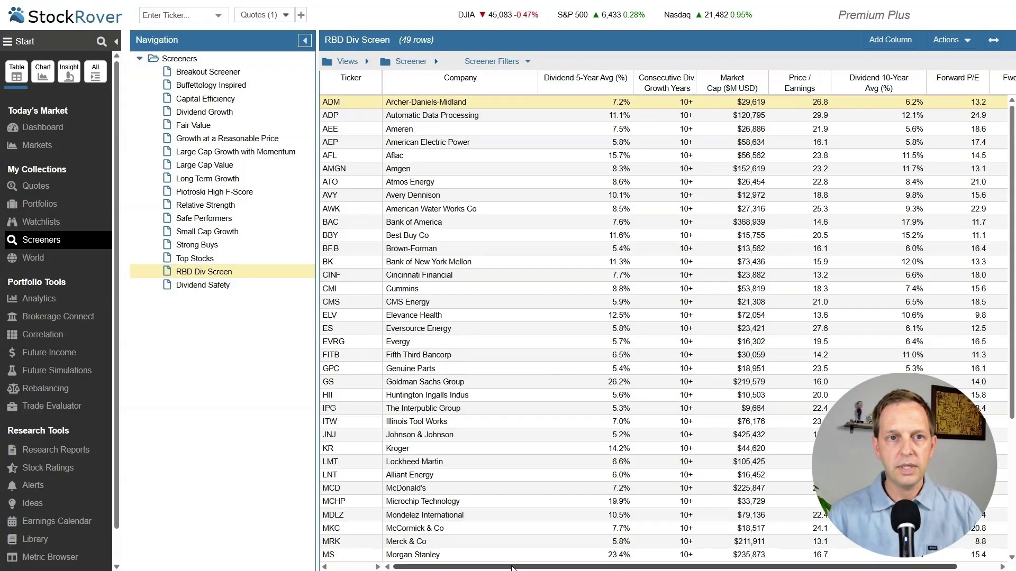
left_click_drag(511, 567, 634, 569)
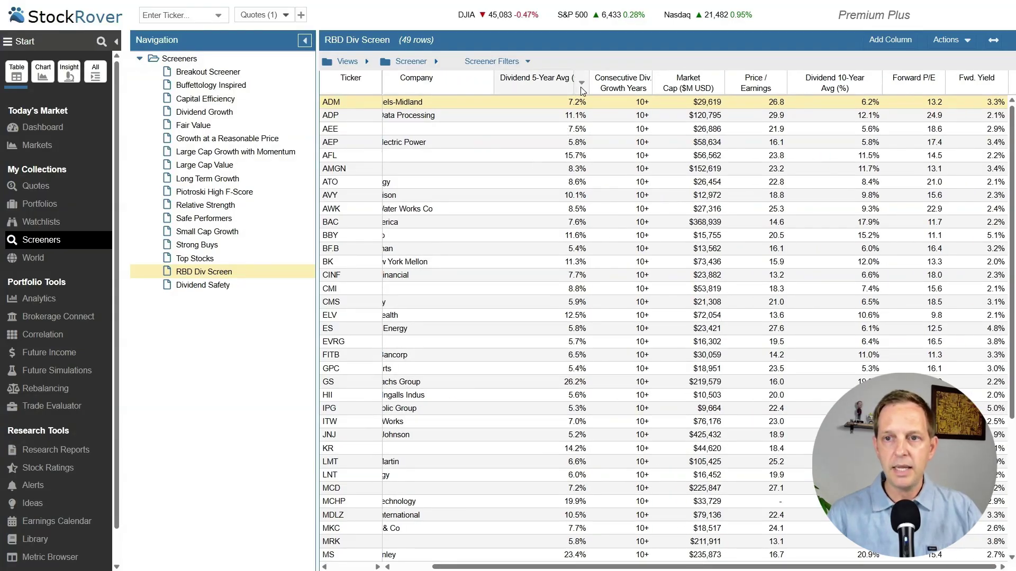
left_click(968, 80)
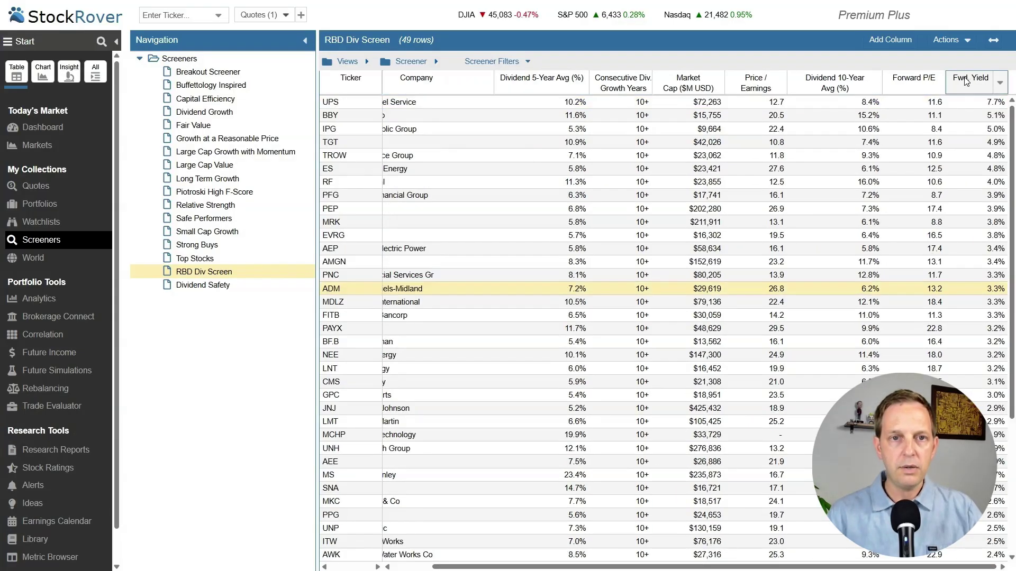
left_click(523, 85)
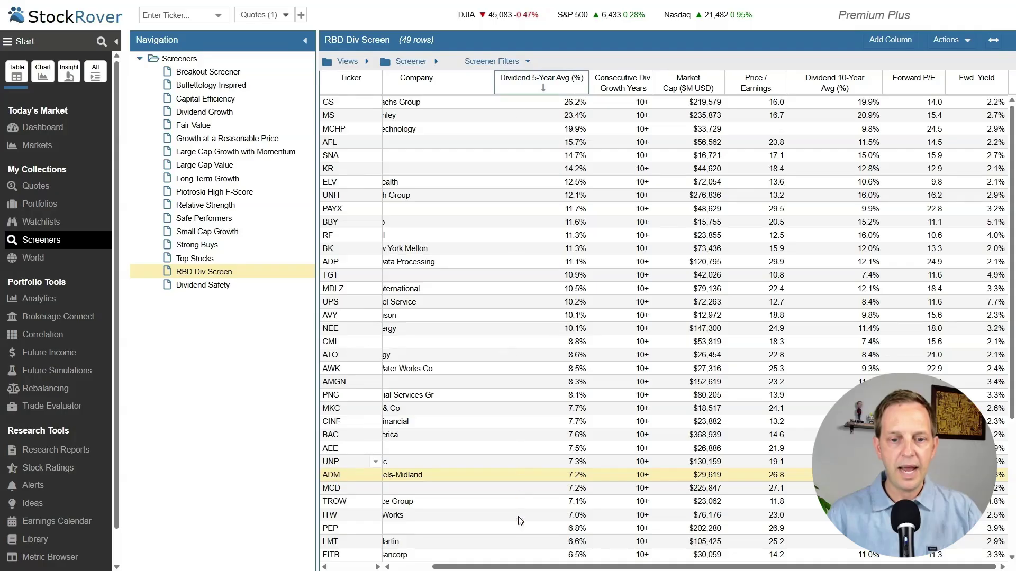
double_click(204, 271)
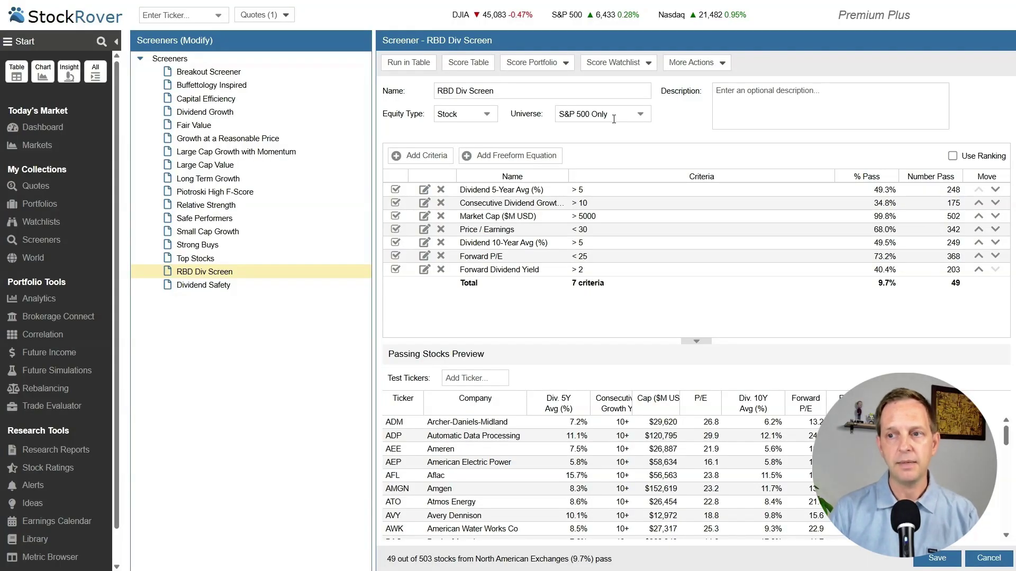
Step: Drop down the RBD Div Screen's Universe list, currently S&P 500 Only
left_click(502, 192)
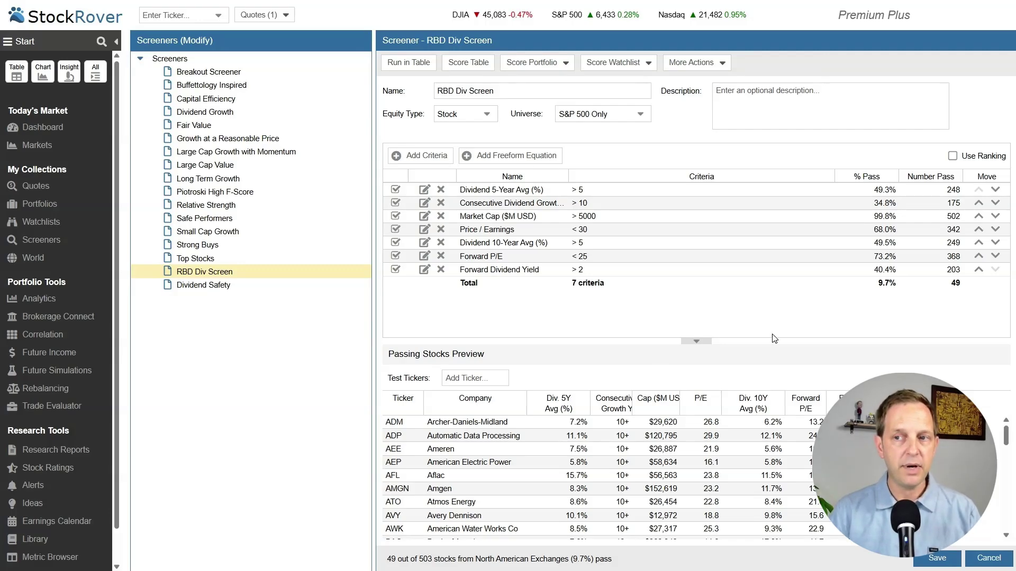
left_click(640, 118)
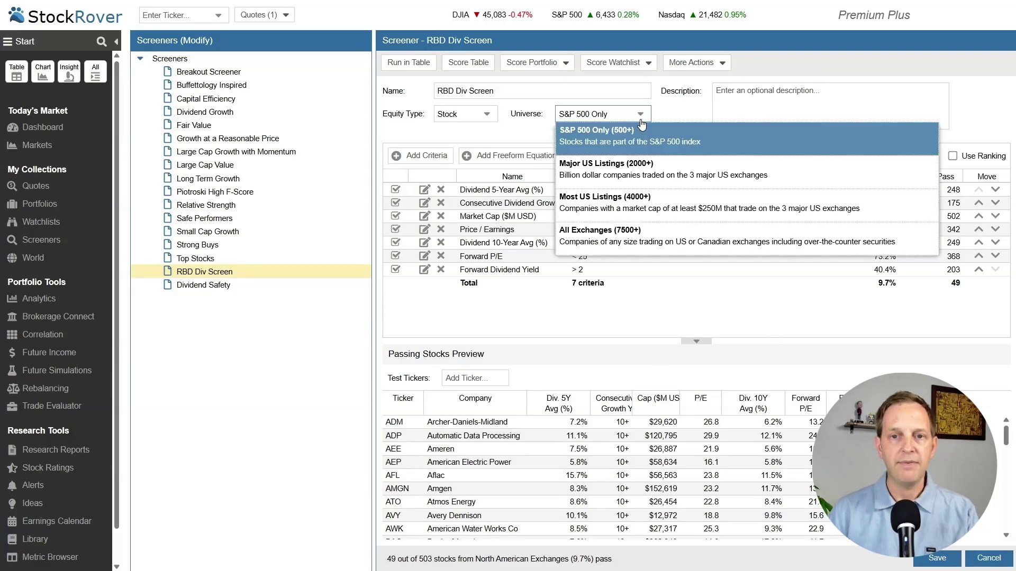
Step: Switch the universe to Major US Listings and set the Market Cap minimum to 1000
left_click(631, 168)
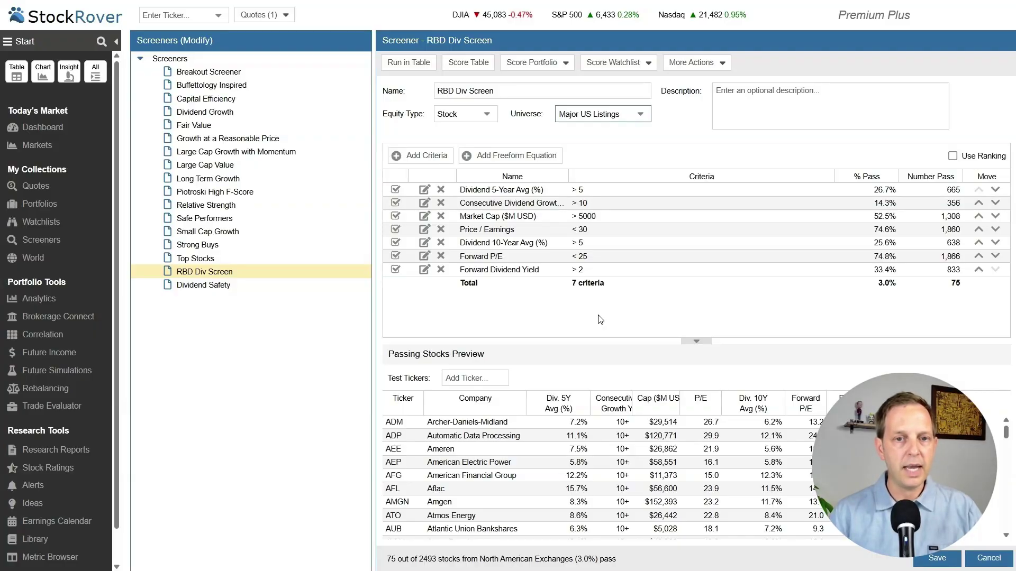
left_click(425, 217)
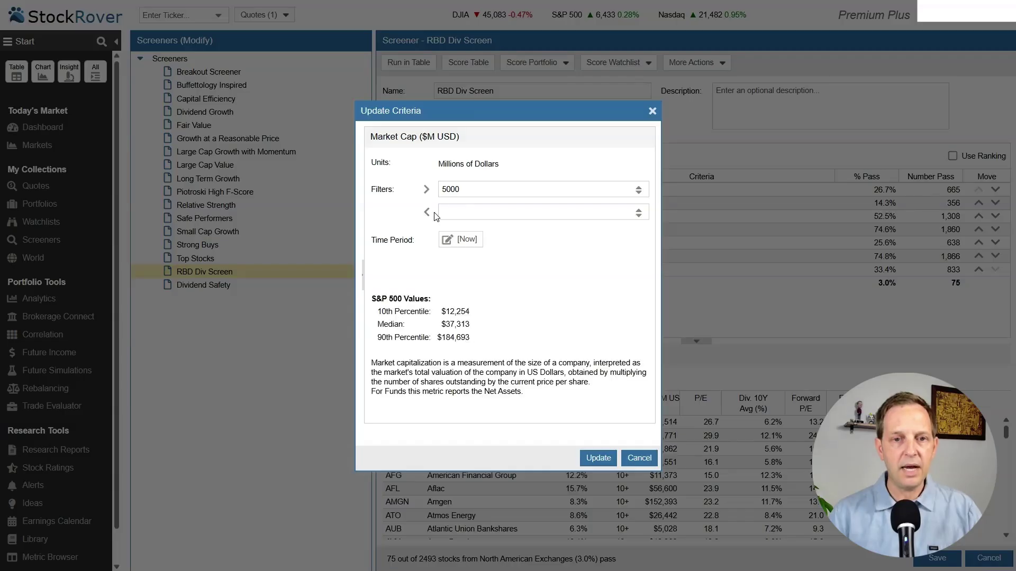
double_click(451, 190)
type("1000")
left_click(595, 462)
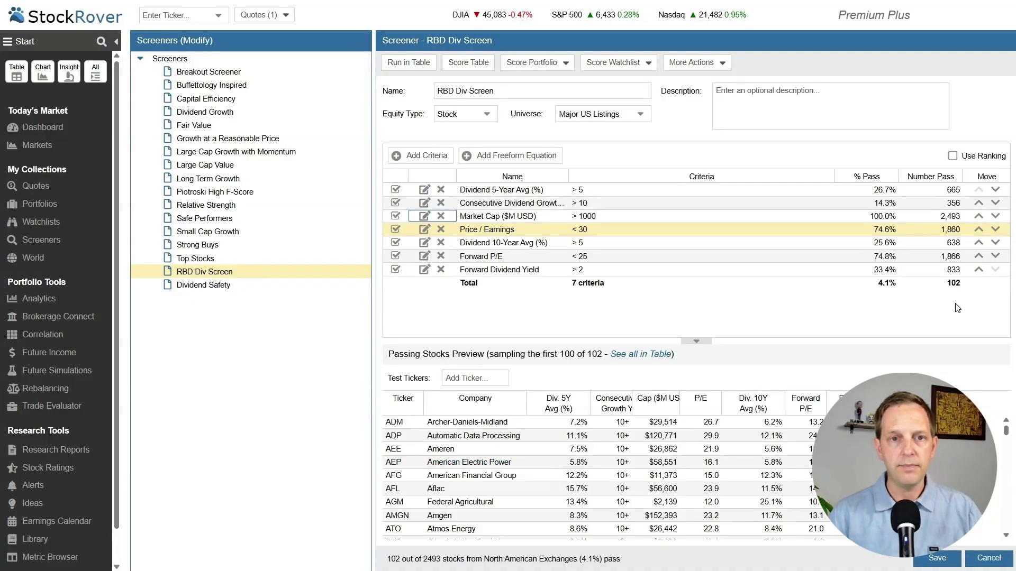
Step: Save the RBD Div Screen, run it as a table, and reopen its editor showing 102 passing
left_click(937, 561)
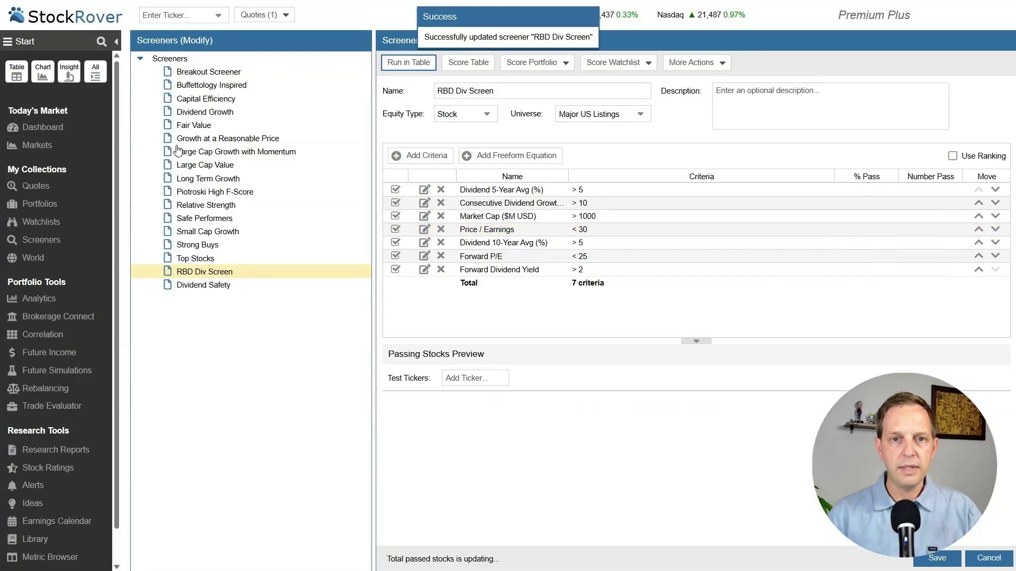
left_click(408, 62)
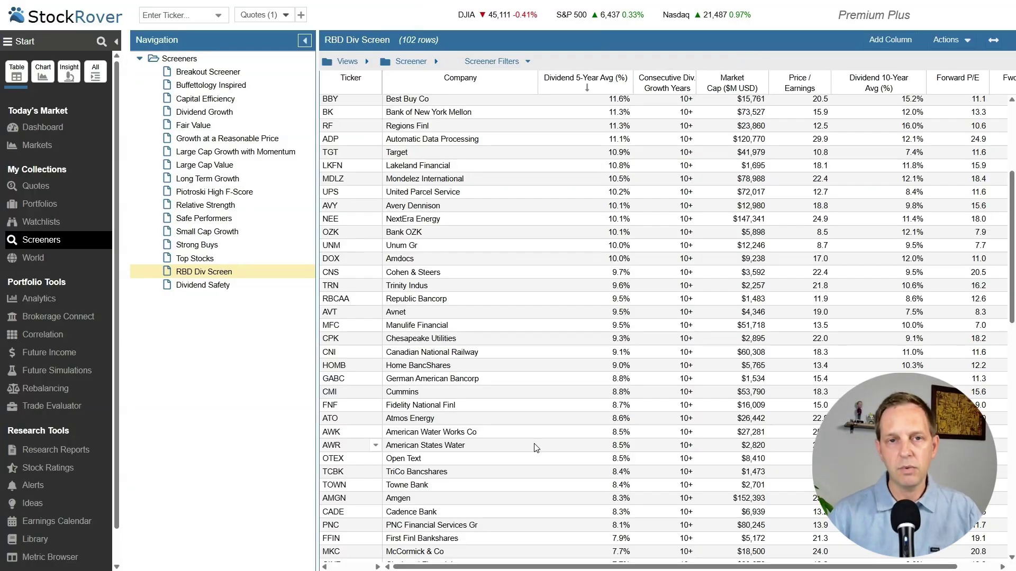
right_click(265, 272)
left_click(288, 301)
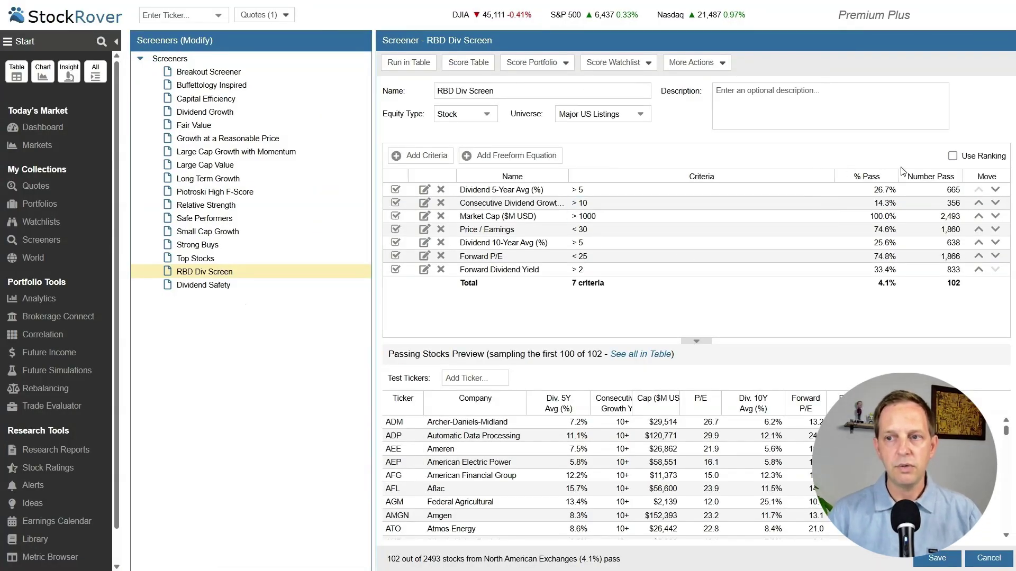
left_click(953, 156)
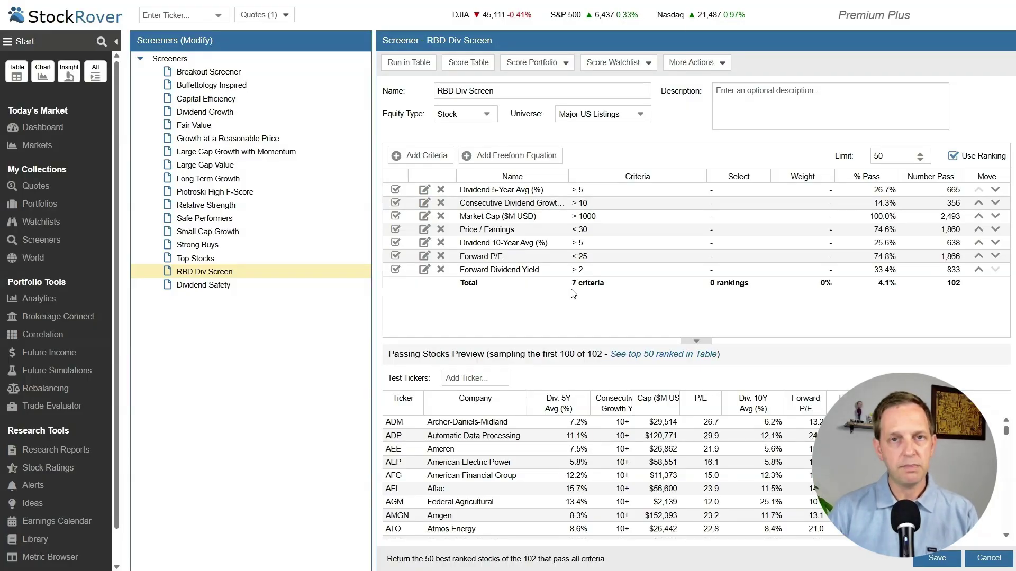
left_click(794, 191)
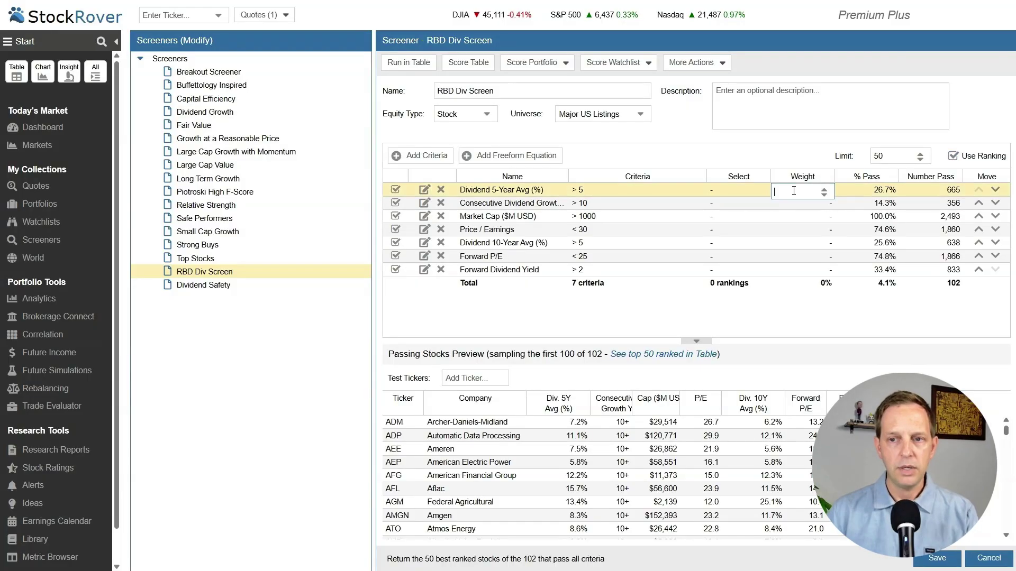
type("20")
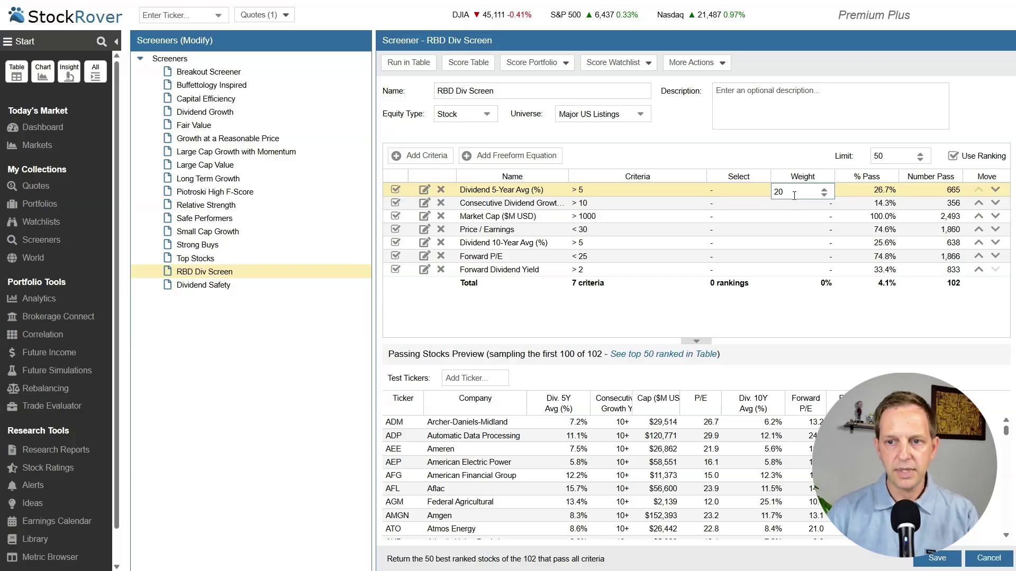
key("Return")
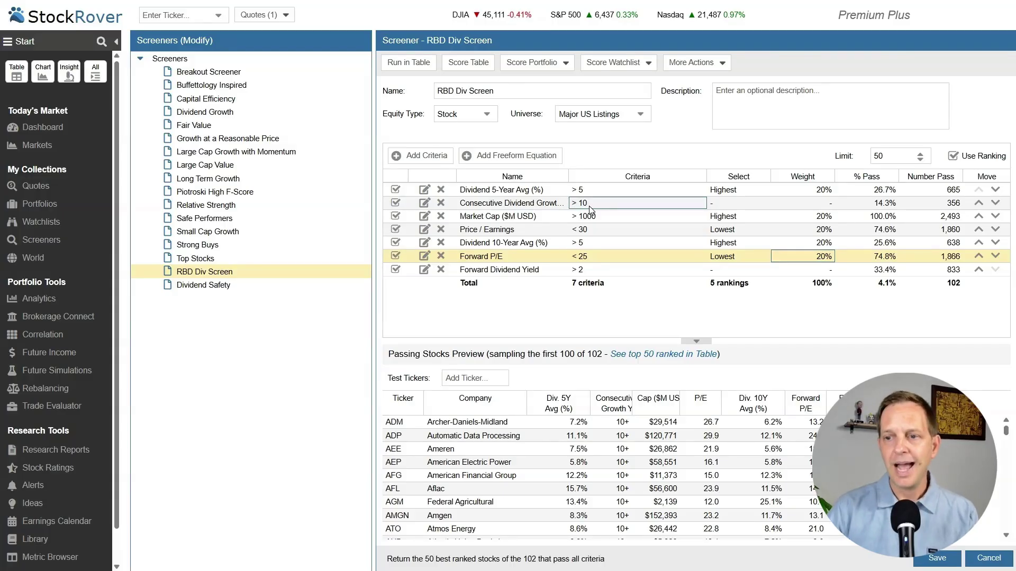
left_click(937, 559)
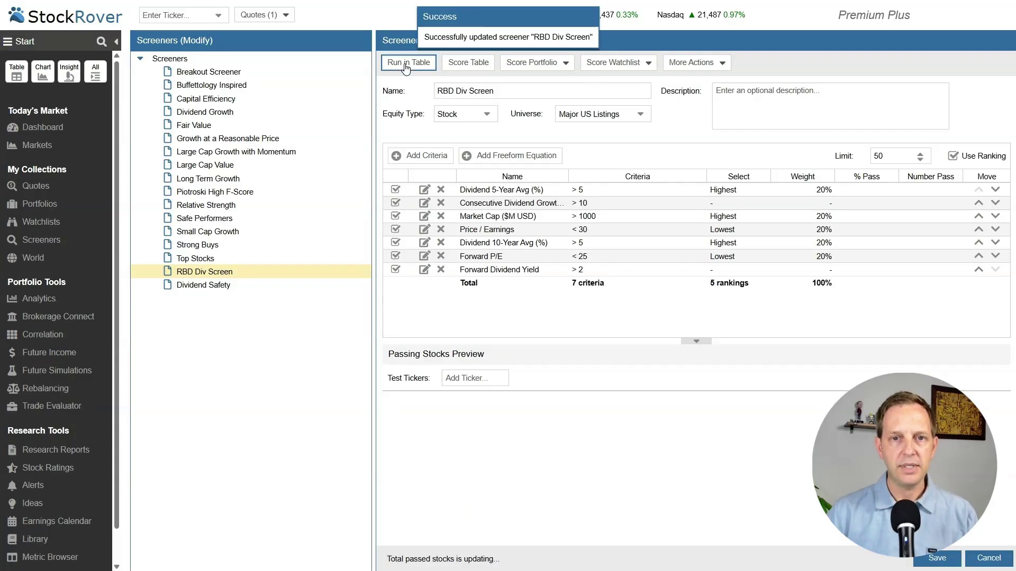
left_click(405, 63)
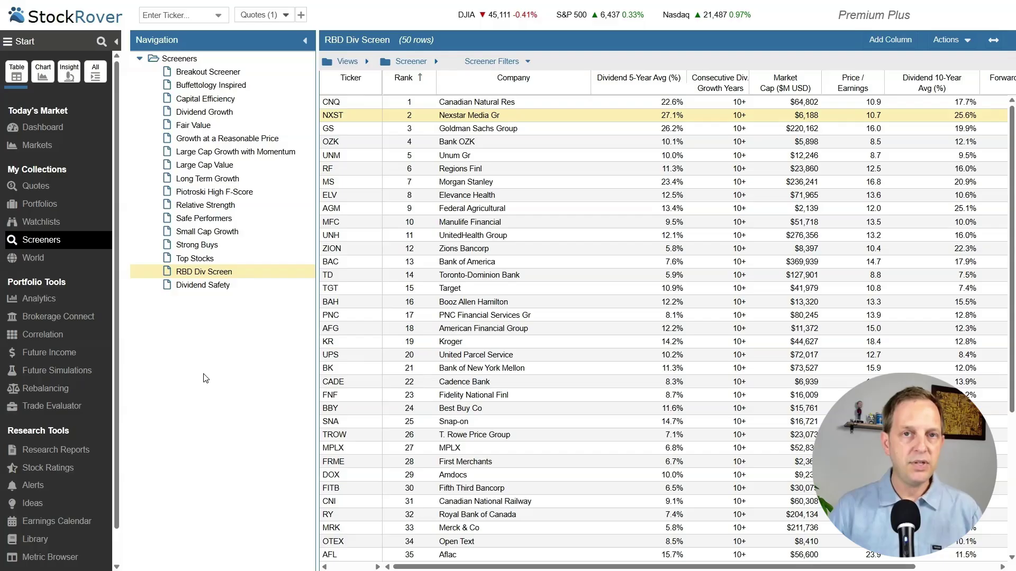
Step: Open the Dividend Safety editor with 27 passing stocks and review Debt / Equity without changes
left_click(221, 286)
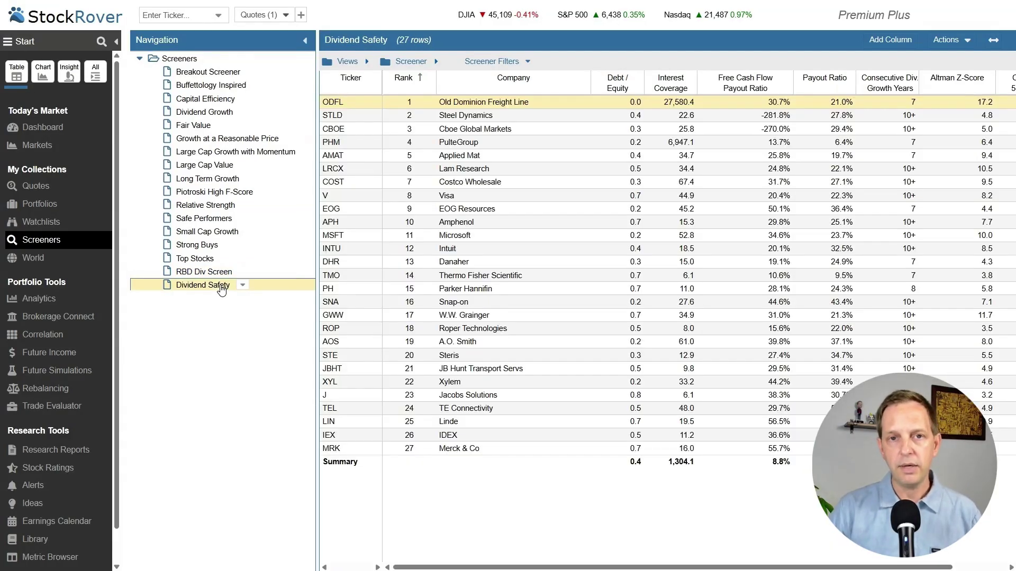
double_click(222, 289)
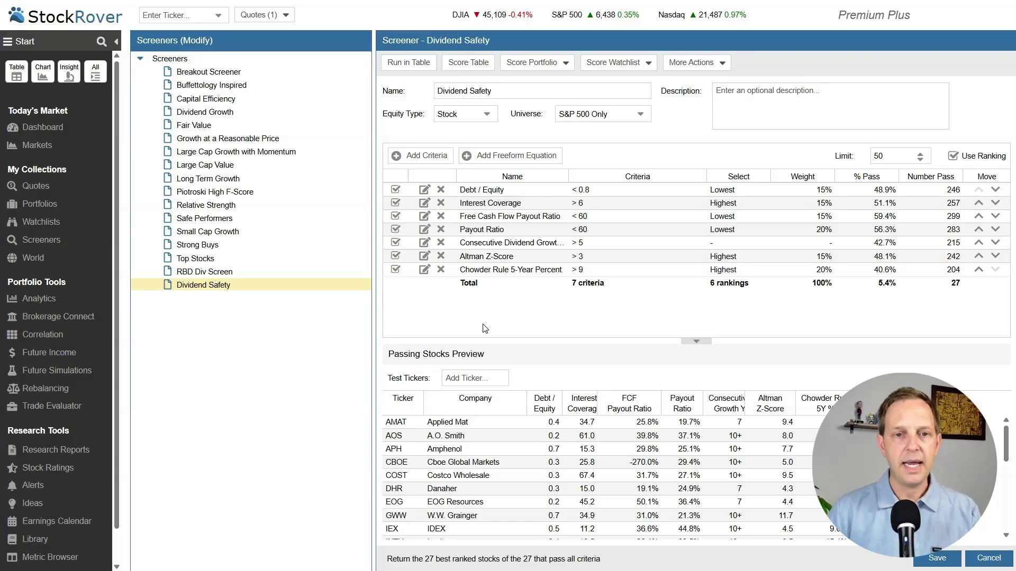
left_click(425, 190)
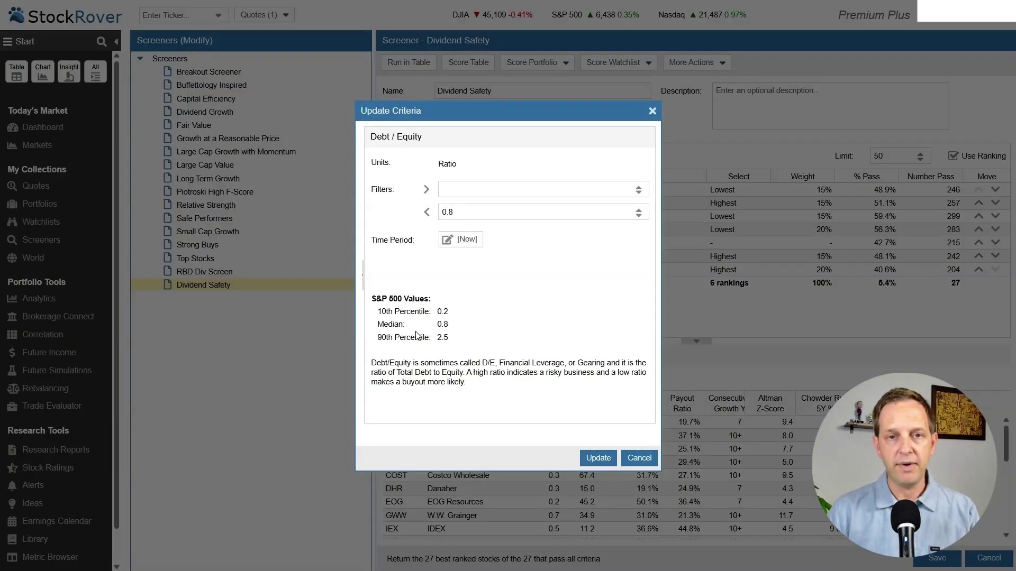
left_click(639, 458)
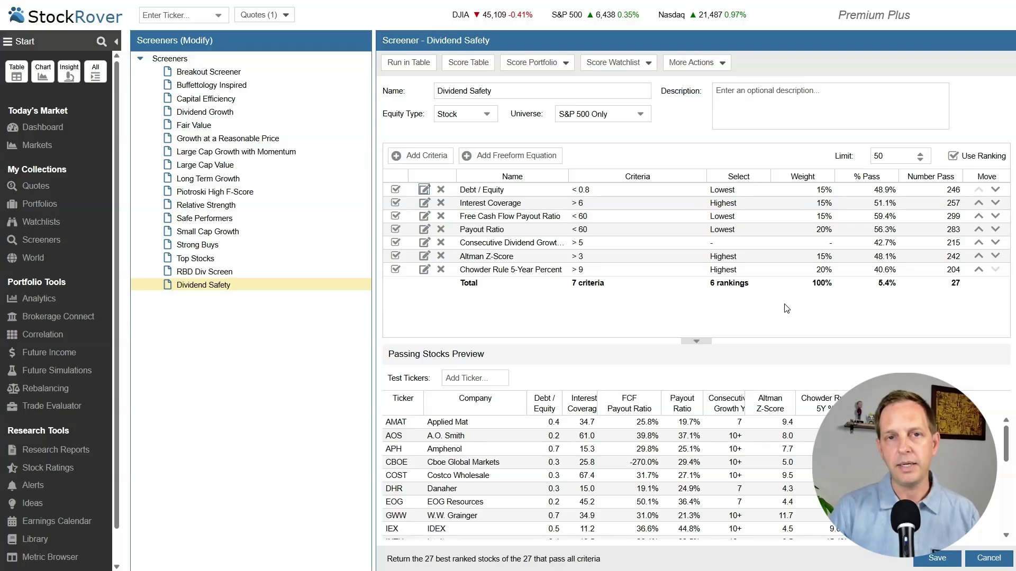
mouse_move(214, 292)
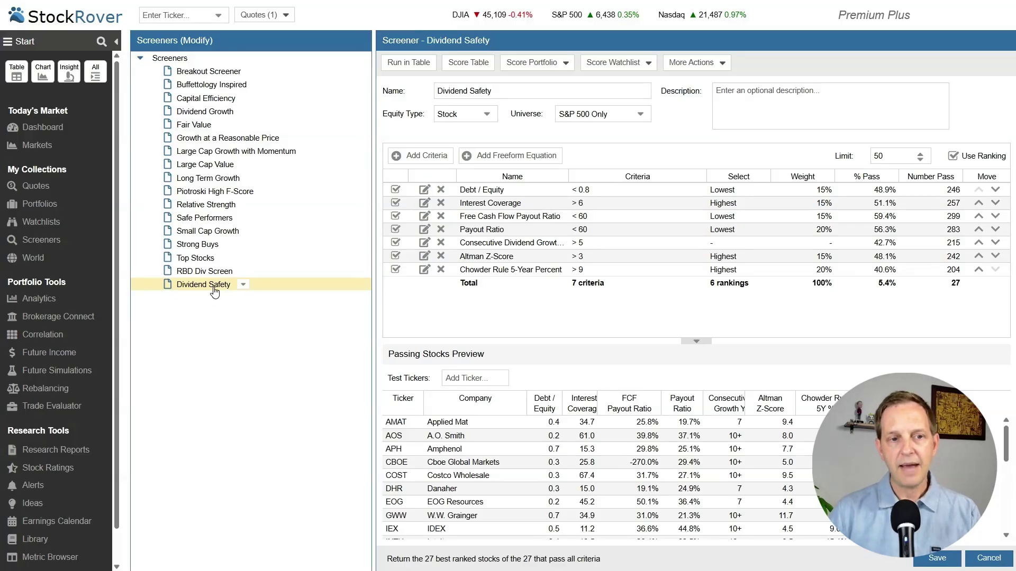
Step: List Dividend Safety's 27 ranked results and bring up its Score Portfolio option
left_click(410, 63)
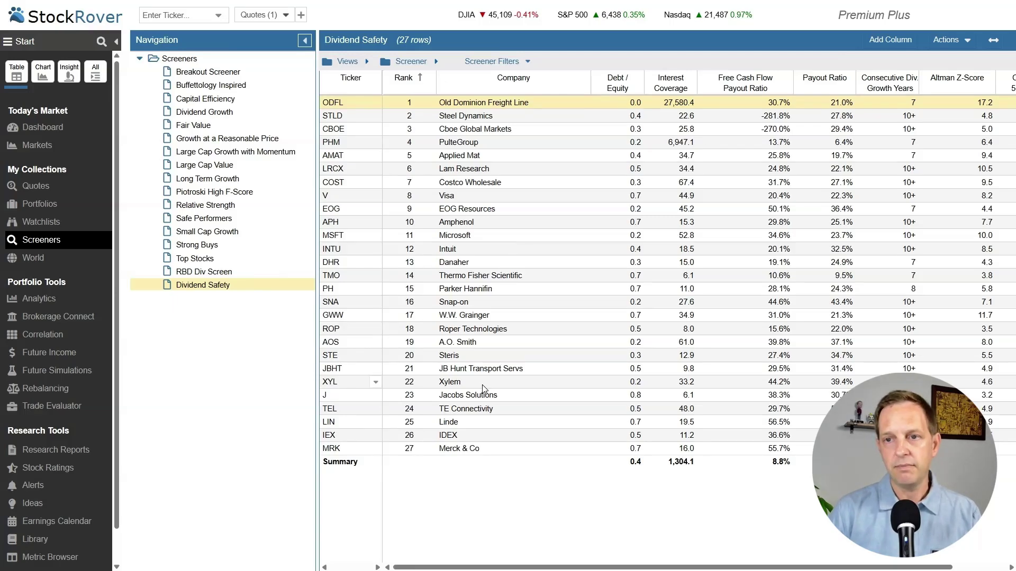
scroll(523, 275, "right", 2)
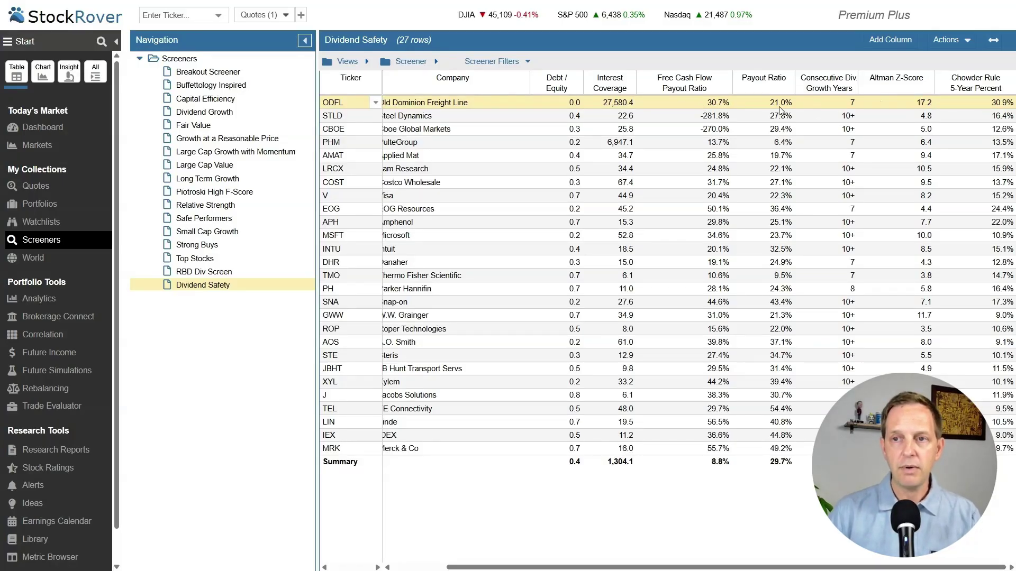
left_click_drag(450, 567, 368, 567)
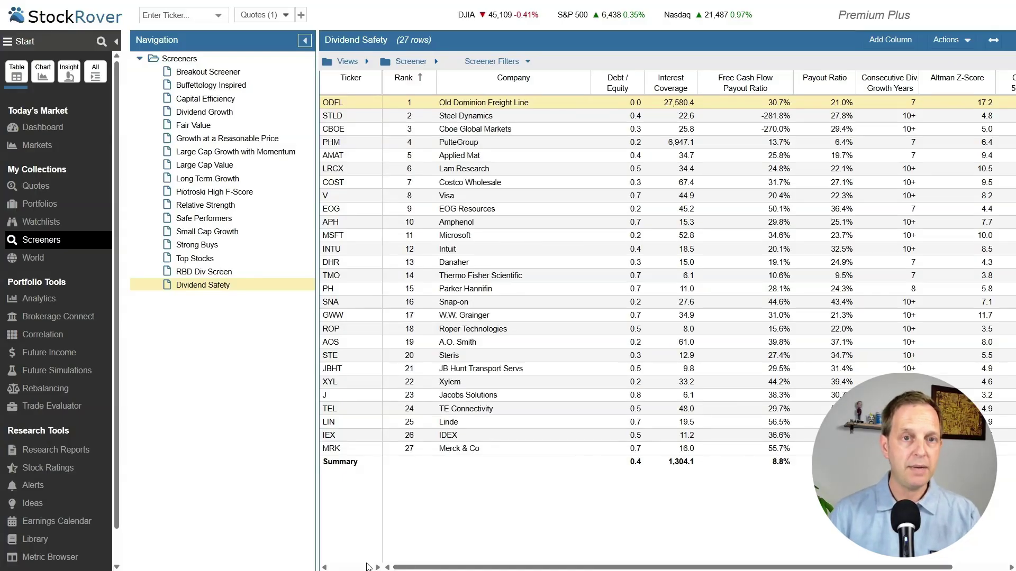
right_click(205, 286)
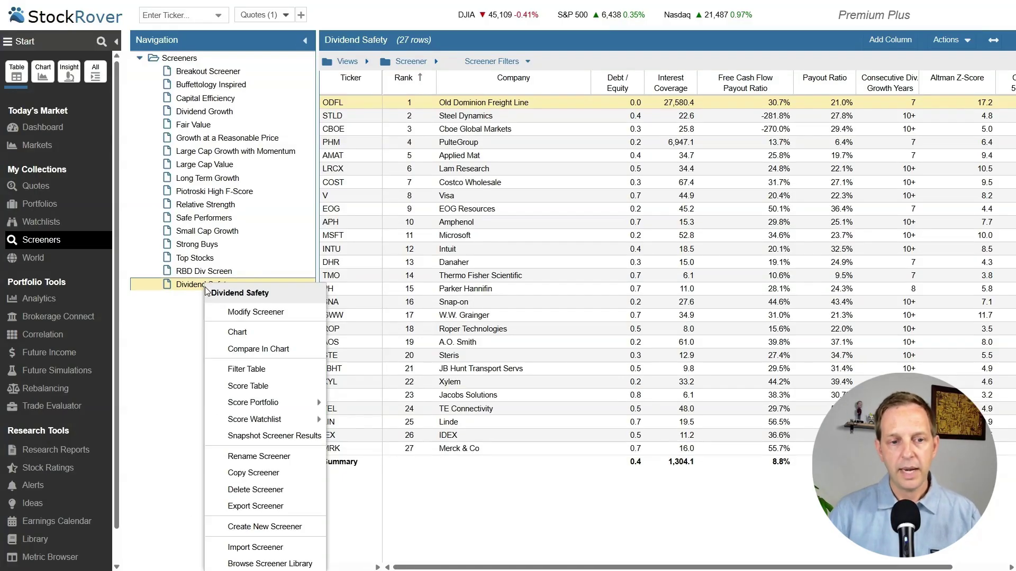
mouse_move(271, 404)
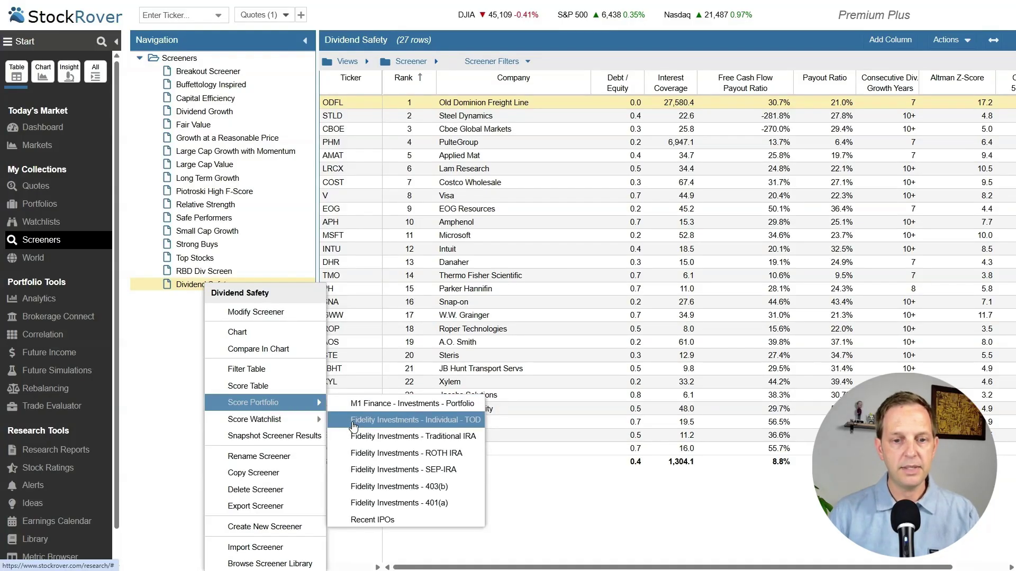
Step: Score the Fidelity Investments - Individual - TOD portfolio with Dividend Safety, ranked highest first
left_click(354, 421)
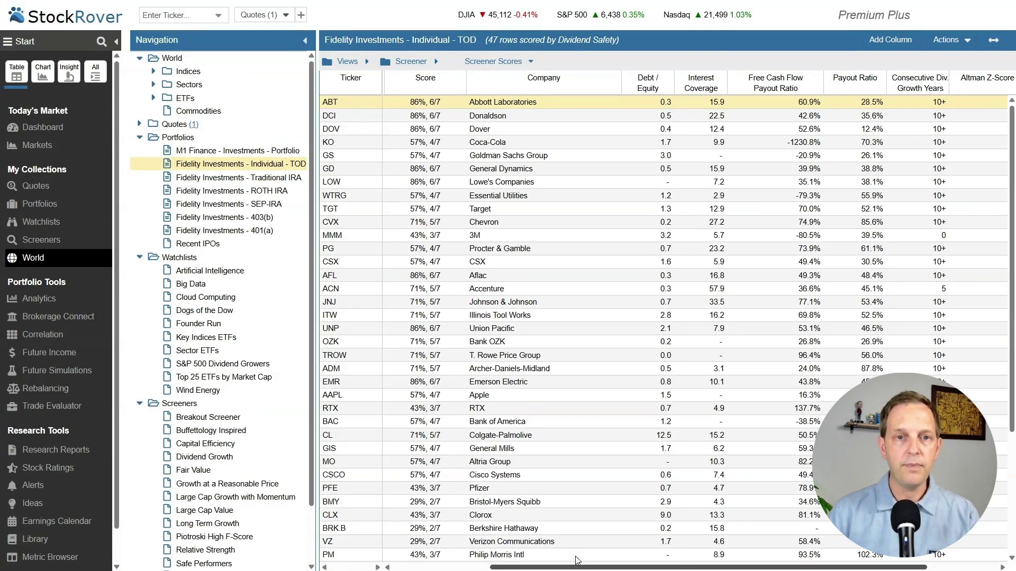
left_click(404, 79)
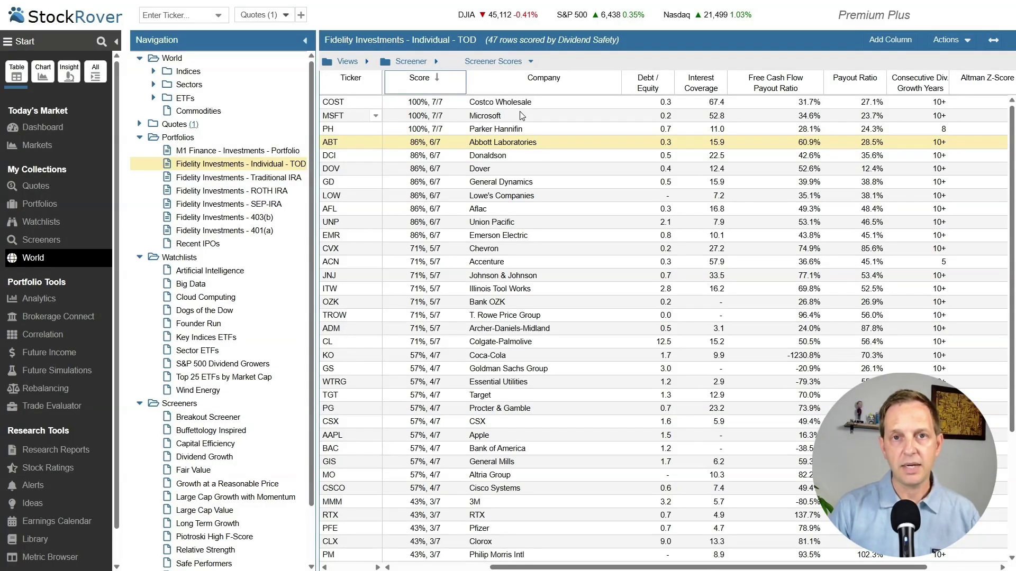
scroll(522, 303, "down", 5)
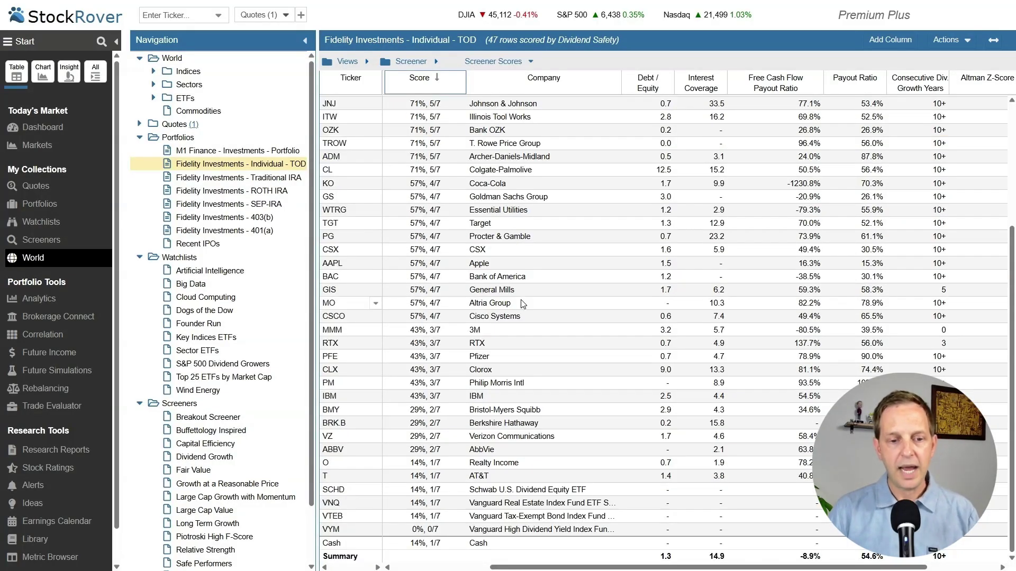
Step: Reverse the score ranking to show the lowest-scoring holdings first
left_click(418, 85)
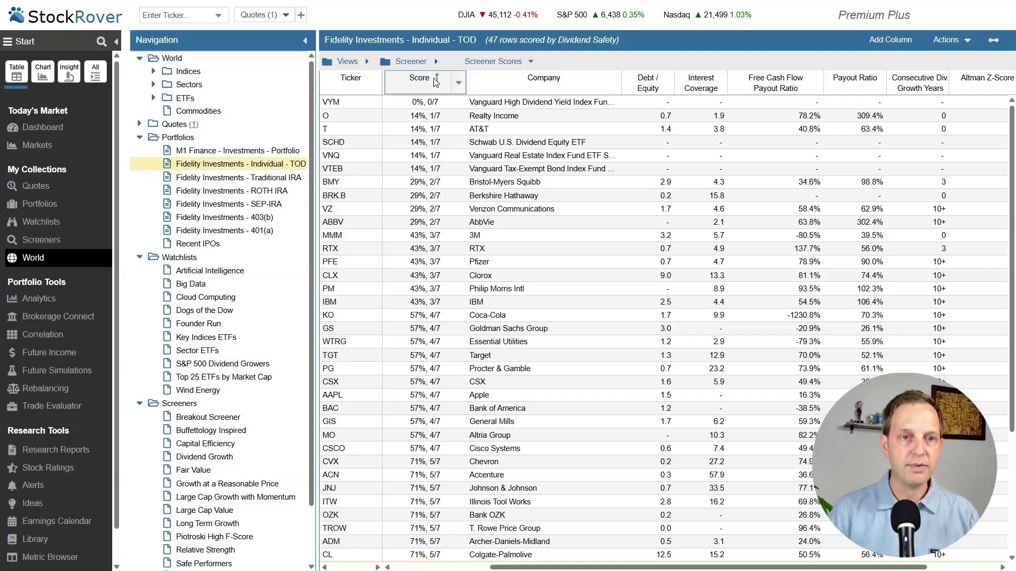
mouse_move(343, 148)
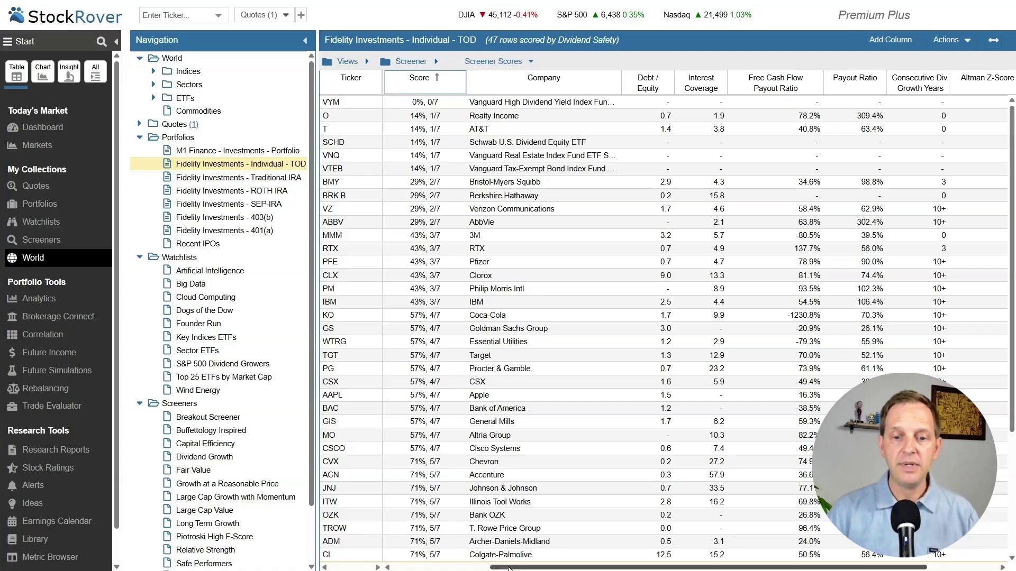
left_click_drag(509, 568, 578, 568)
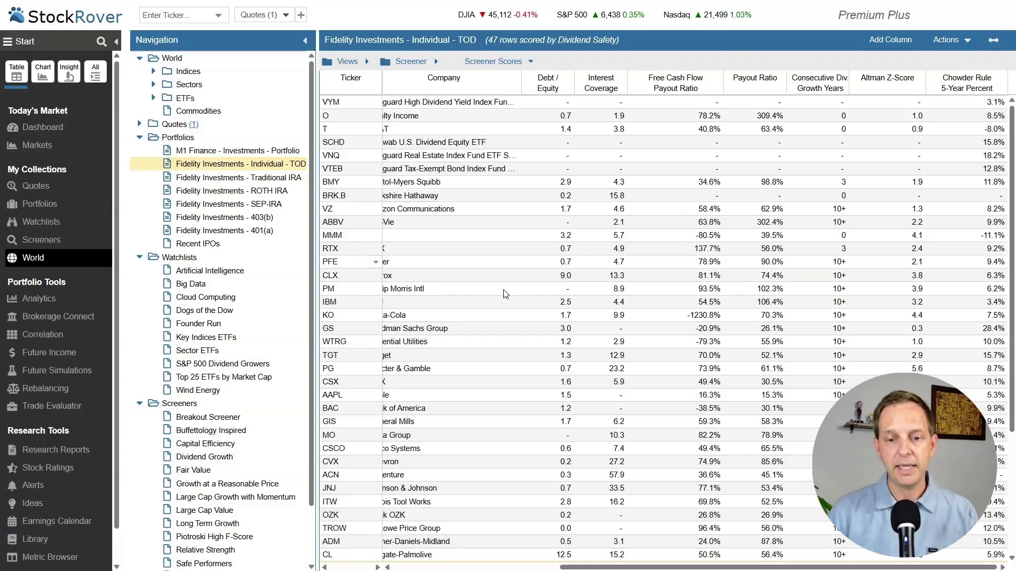
left_click_drag(606, 568, 443, 554)
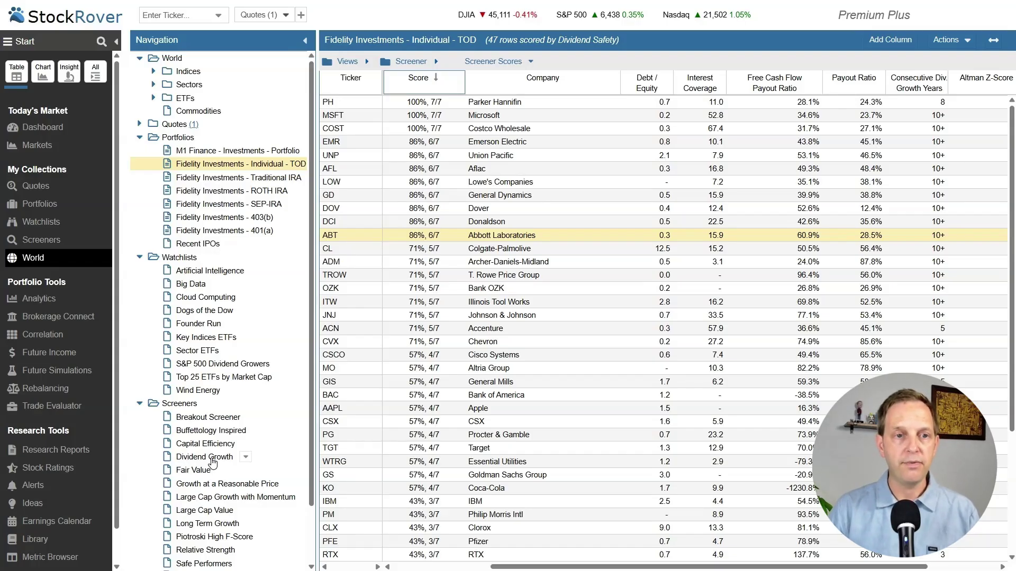
Step: Load the Dividend Safety screener and score the M1 Finance - Investments - Portfolio holdings with it
scroll(213, 463, "down", 10)
left_click(207, 286)
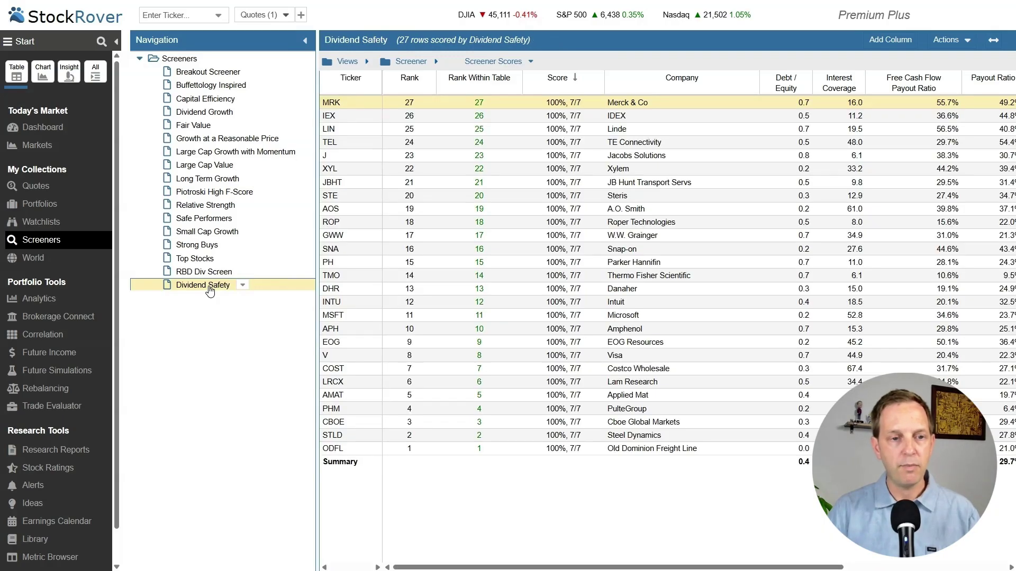
right_click(210, 288)
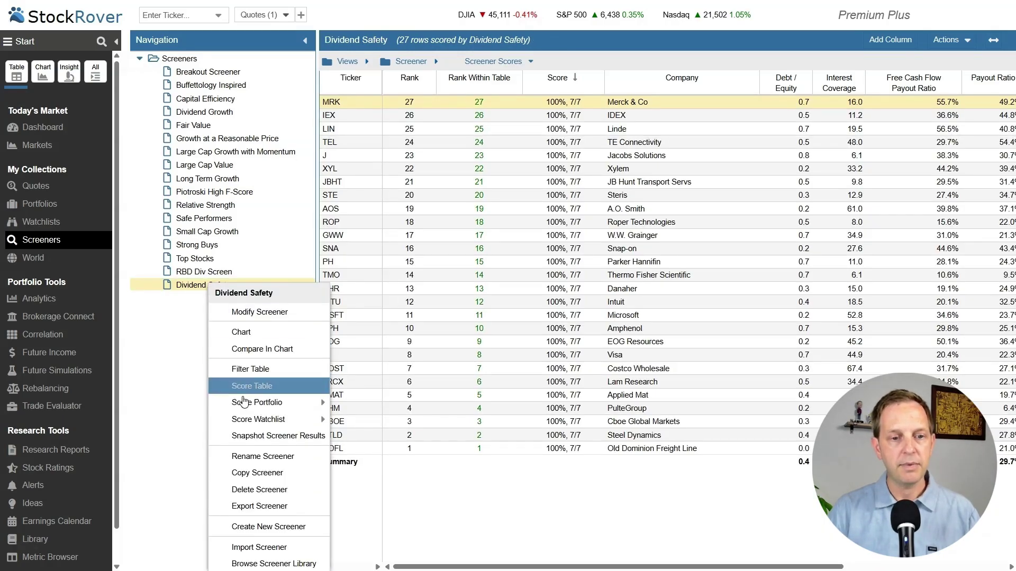
mouse_move(249, 404)
left_click(381, 406)
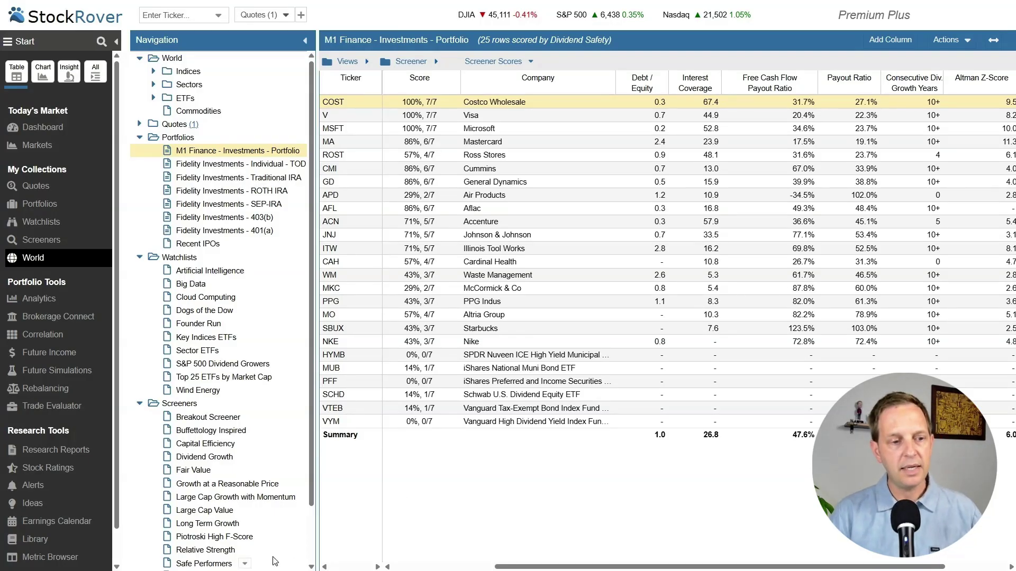
Step: View Microsoft's research report, then its Growth, Valuation and Efficiency (99) ratings
left_click(62, 450)
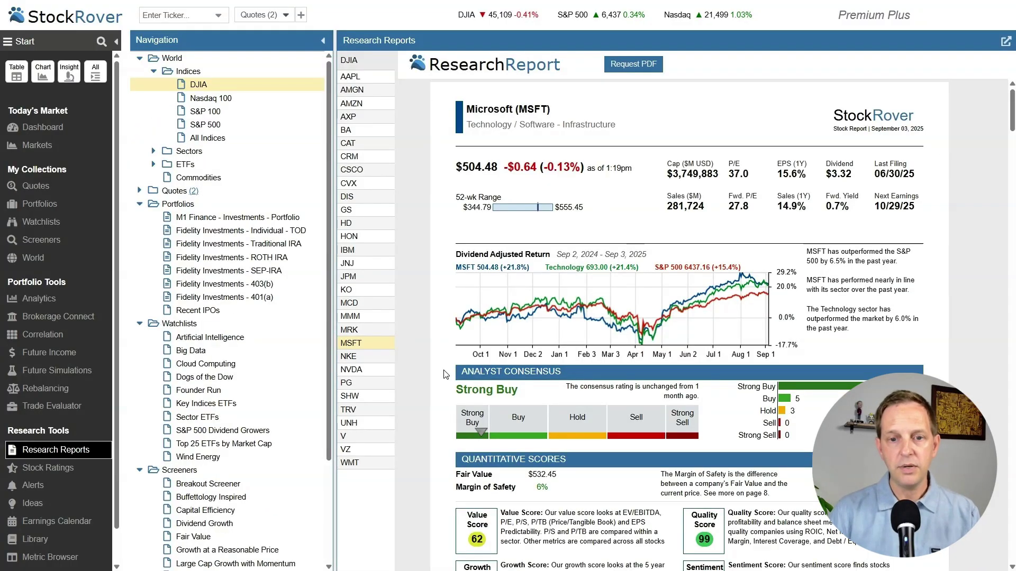
scroll(604, 254, "down", 1)
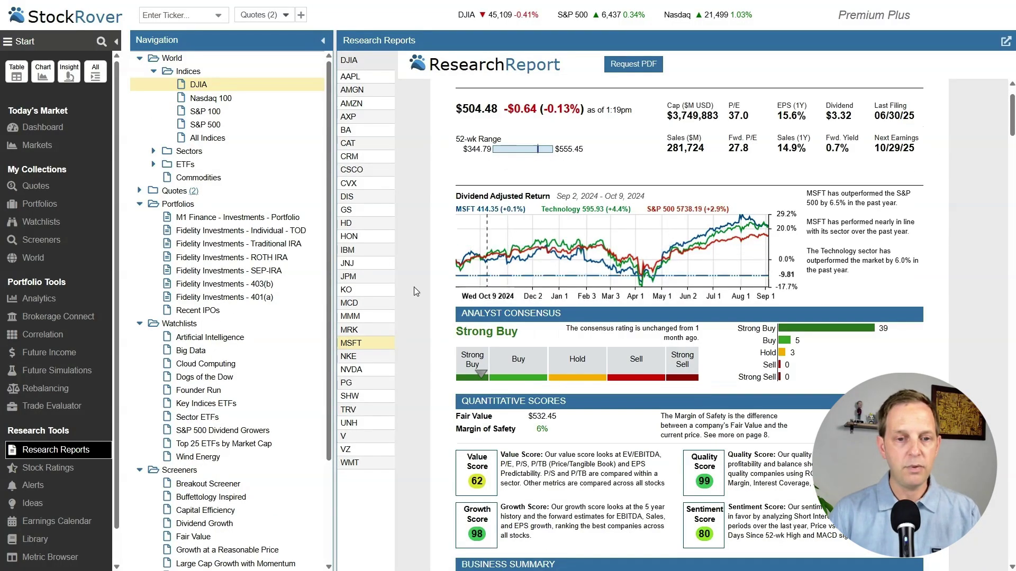
left_click(63, 476)
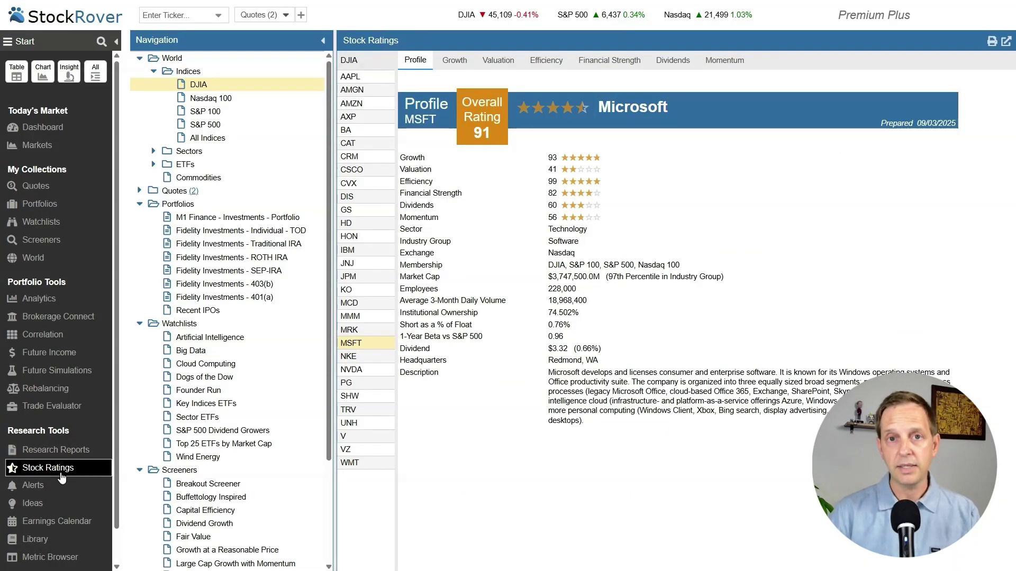
left_click(455, 59)
left_click(496, 60)
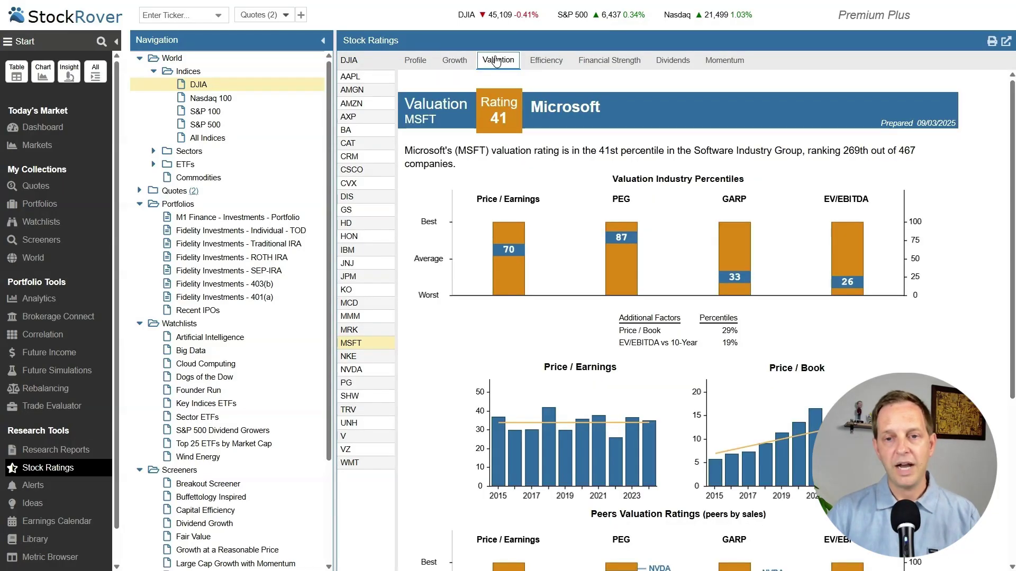
left_click(534, 65)
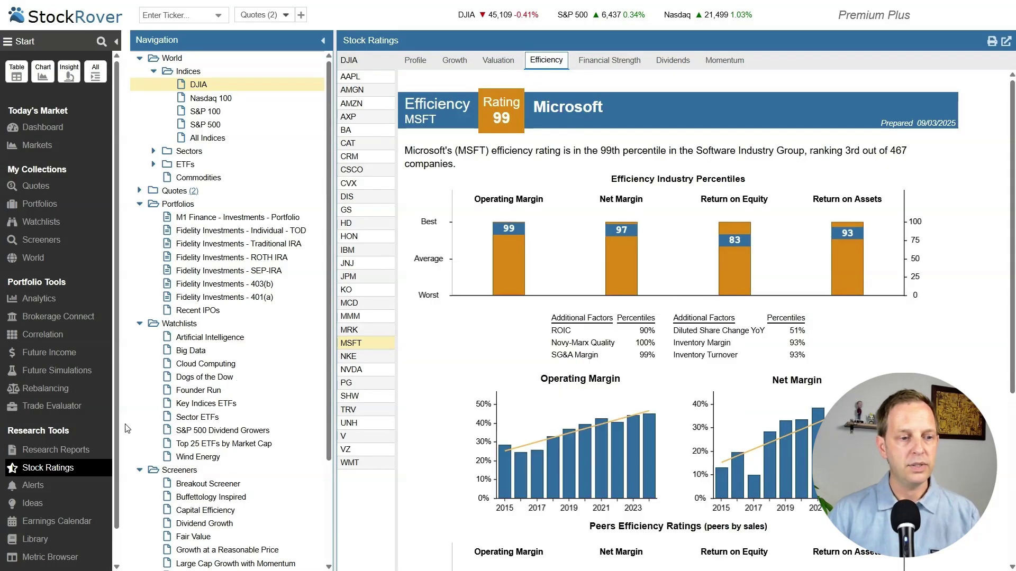
scroll(45, 523, "down", 1)
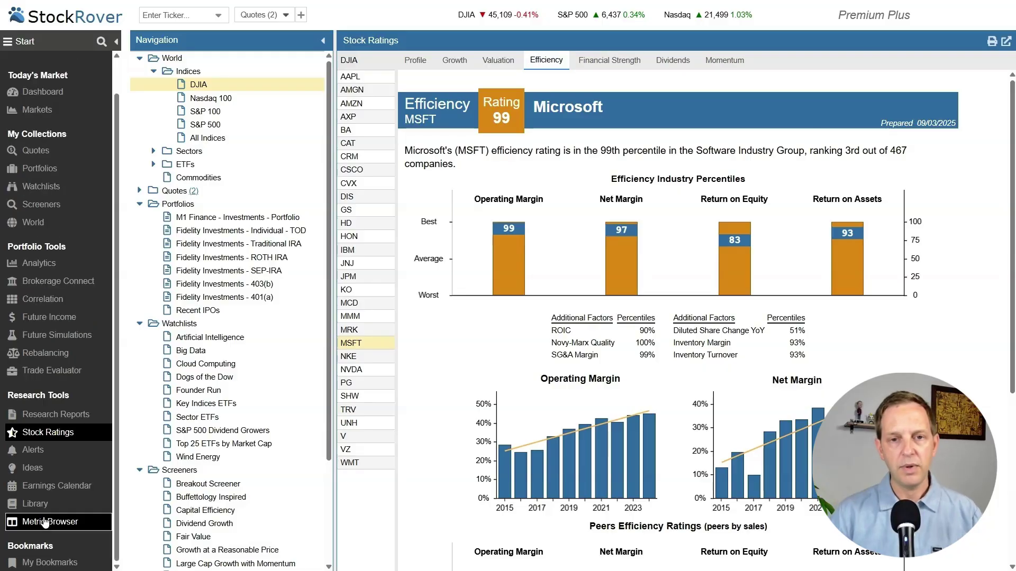
Step: Search the Metric Browser for 'dividend' metrics
left_click(45, 523)
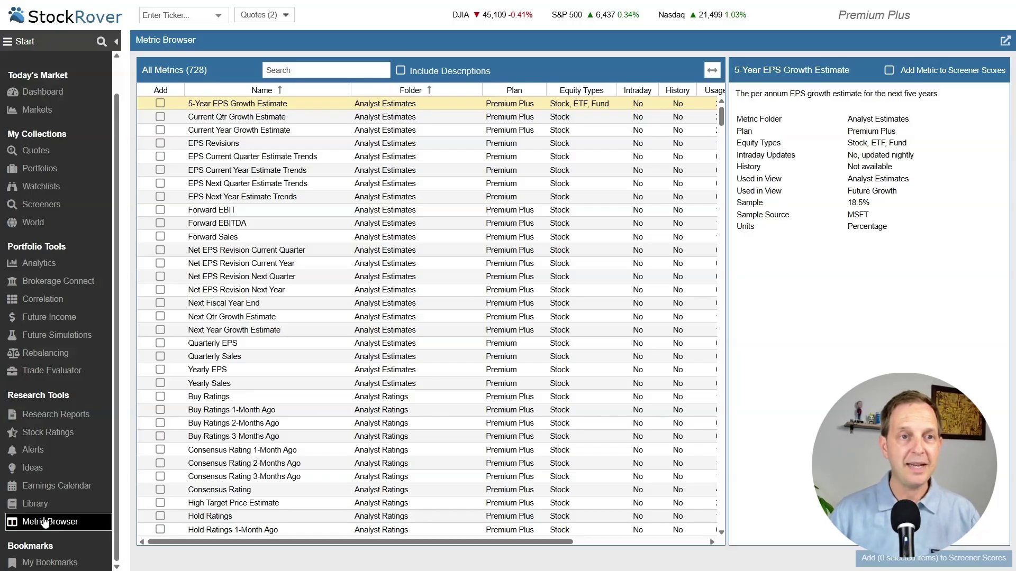
left_click(282, 70)
type("dividend")
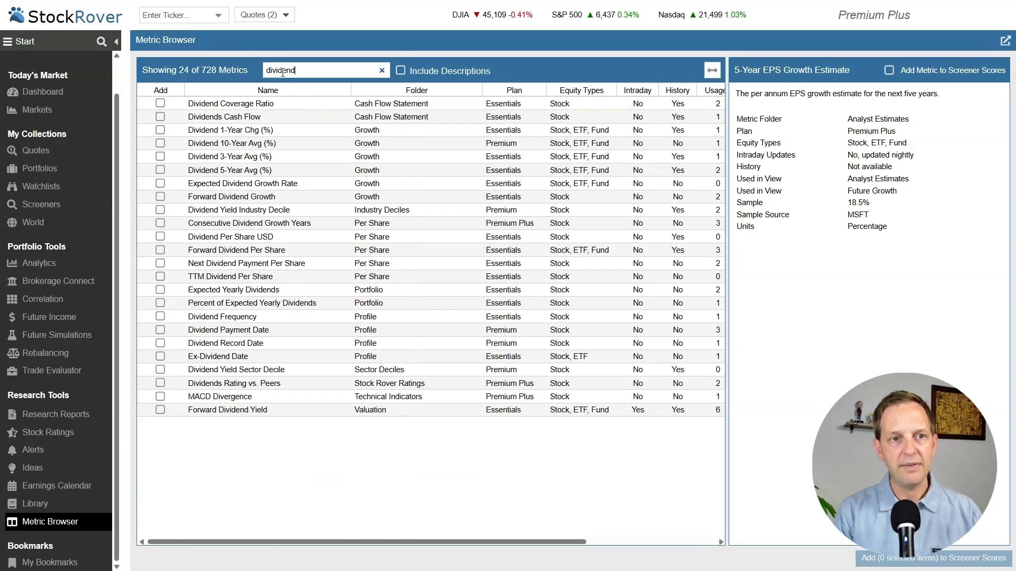